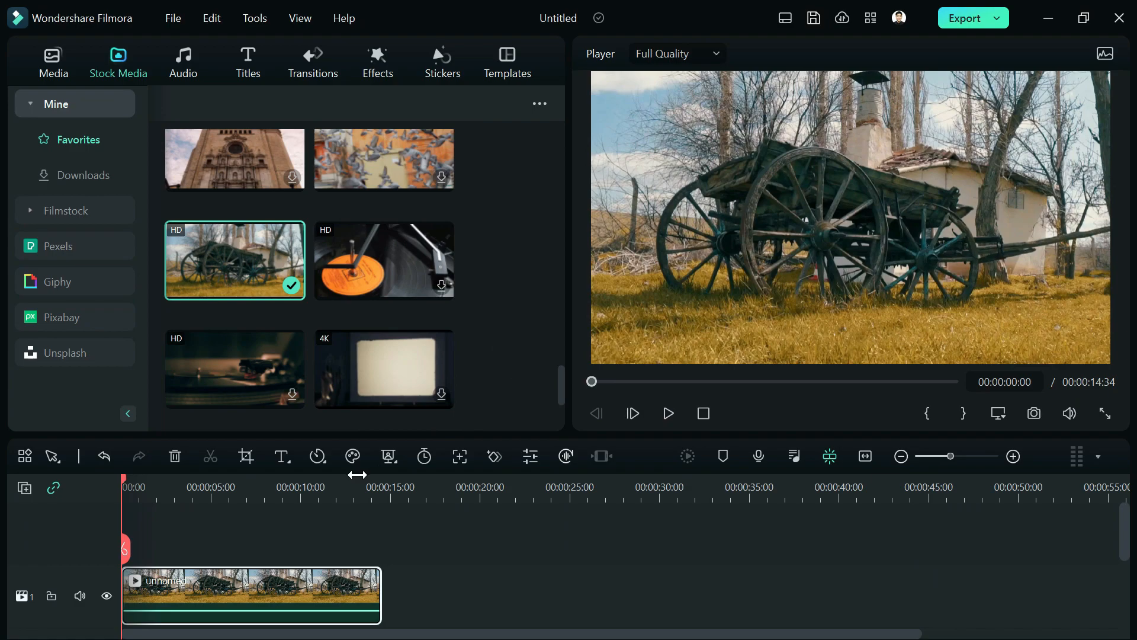
- Open the cart clip's color settings and set the temperature to about 19.11 and the tint to about 30.08
{"action": "double_click", "coordinate": [221, 588]}
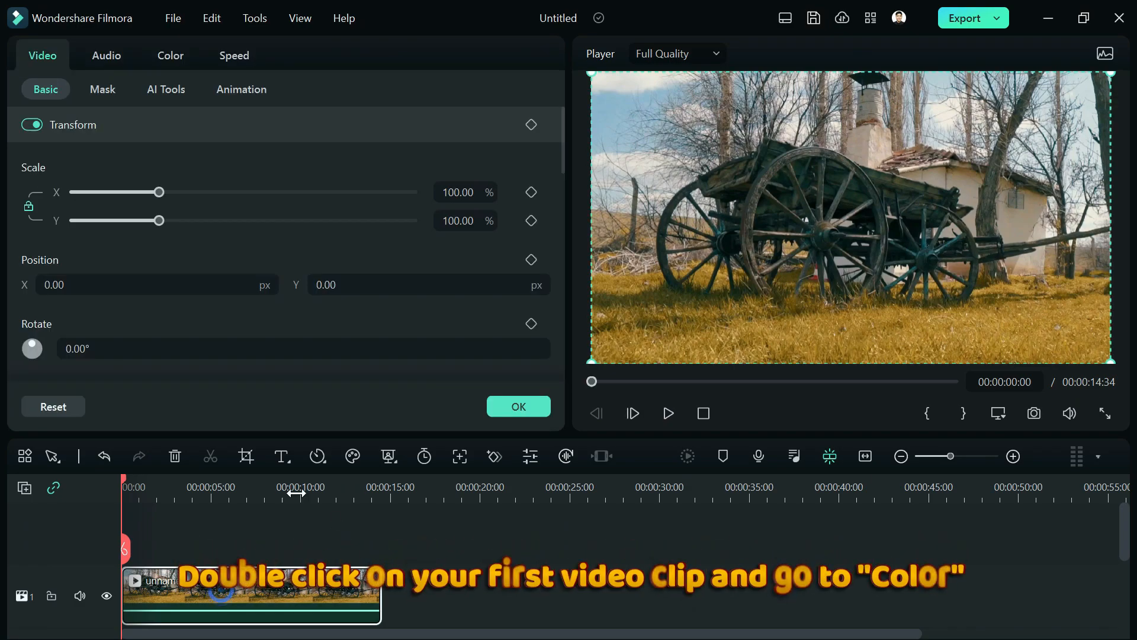
{"action": "left_click", "coordinate": [162, 56]}
{"action": "scroll", "coordinate": [67, 276], "scroll_direction": "down", "scroll_amount": 5}
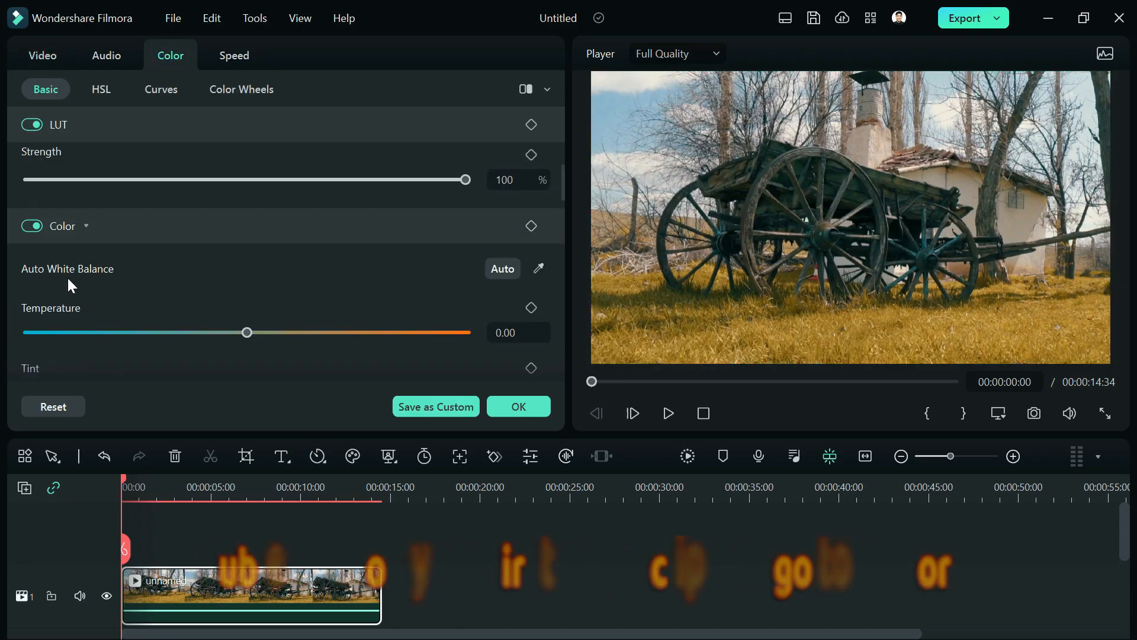
{"action": "left_click_drag", "start_coordinate": [248, 279], "coordinate": [286, 279]}
{"action": "left_click_drag", "start_coordinate": [248, 340], "coordinate": [313, 340]}
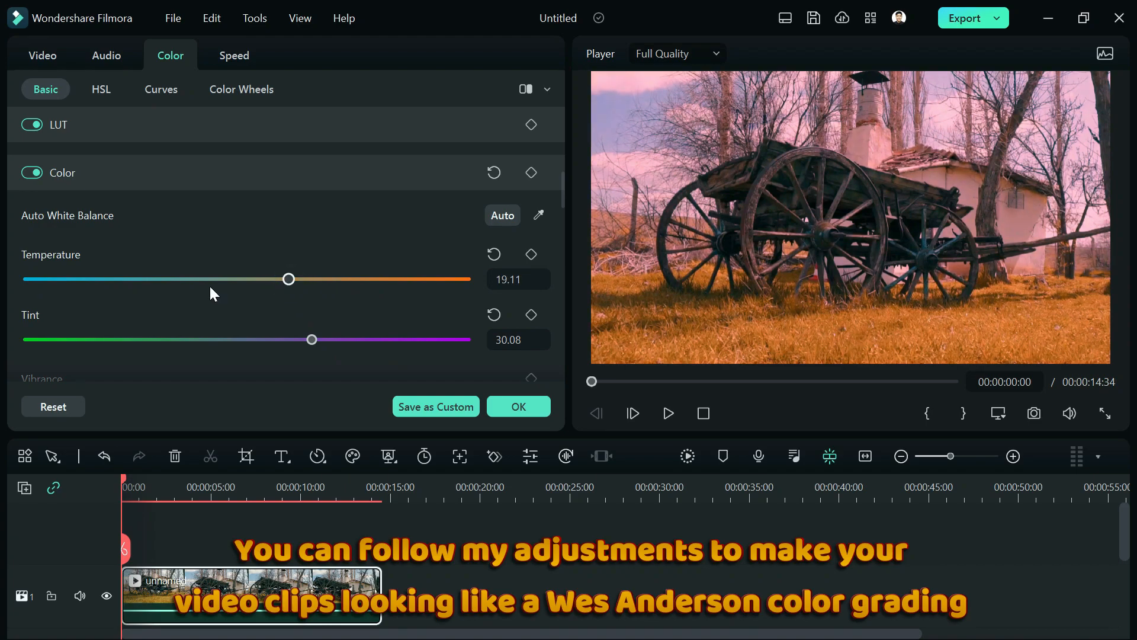
- Raise the vibrance and saturation of the cart clip slightly
{"action": "scroll", "coordinate": [331, 288], "scroll_direction": "down", "scroll_amount": 2}
{"action": "left_click_drag", "start_coordinate": [263, 285], "coordinate": [277, 299]}
{"action": "left_click_drag", "start_coordinate": [247, 360], "coordinate": [279, 357]}
- Set the cart clip's exposure to about -7.72, brightness to about 16.73 and contrast to about -56.91
{"action": "scroll", "coordinate": [277, 344], "scroll_direction": "down", "scroll_amount": 4}
{"action": "left_click_drag", "start_coordinate": [246, 261], "coordinate": [231, 261]}
{"action": "left_click_drag", "start_coordinate": [247, 327], "coordinate": [283, 325]}
{"action": "scroll", "coordinate": [267, 296], "scroll_direction": "down", "scroll_amount": 2}
{"action": "left_click_drag", "start_coordinate": [240, 284], "coordinate": [182, 278]}
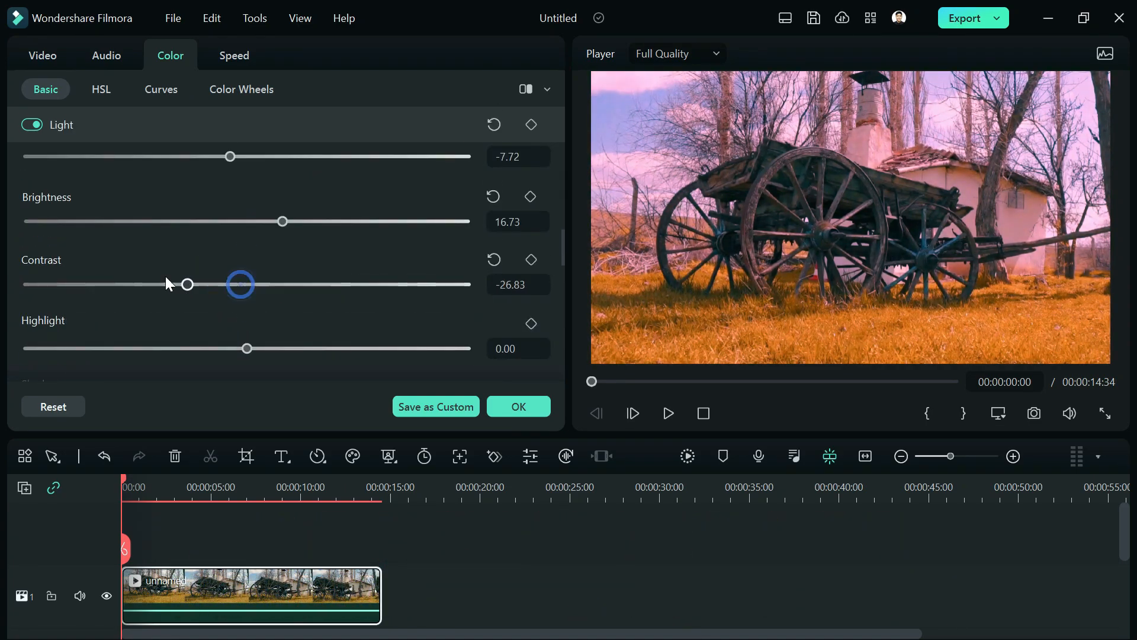
- Set the cart clip's highlight to about -28.05, shadow to about 4.88 and white to about -15.85
{"action": "scroll", "coordinate": [264, 343], "scroll_direction": "down", "scroll_amount": 2}
{"action": "left_click_drag", "start_coordinate": [247, 295], "coordinate": [186, 296]}
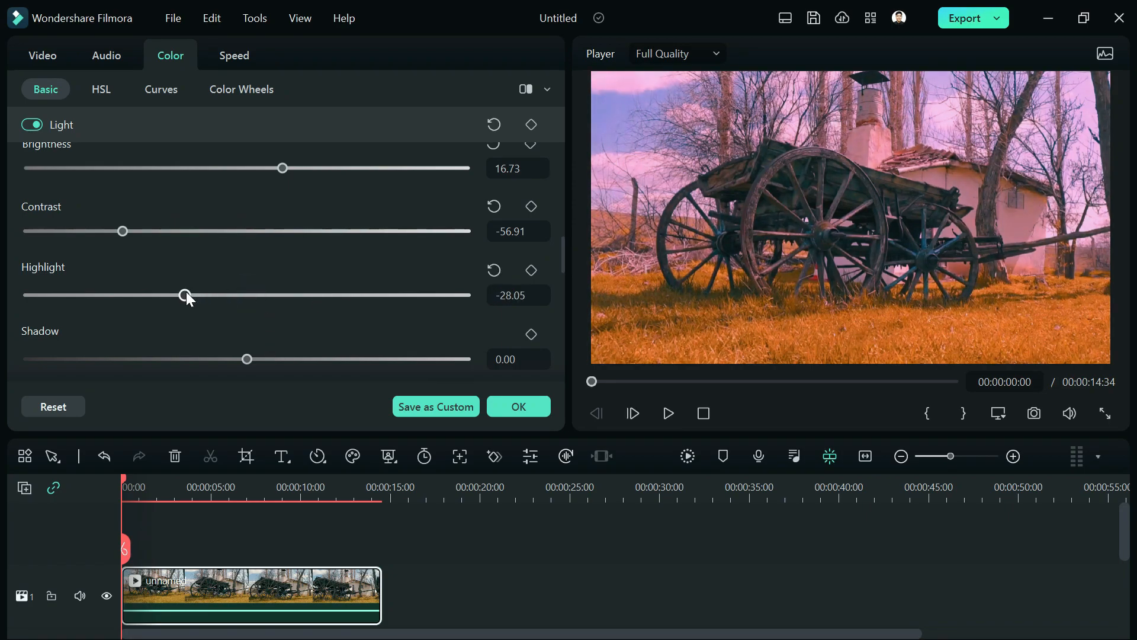
{"action": "left_click_drag", "start_coordinate": [196, 359], "coordinate": [257, 357]}
{"action": "scroll", "coordinate": [248, 278], "scroll_direction": "down", "scroll_amount": 5}
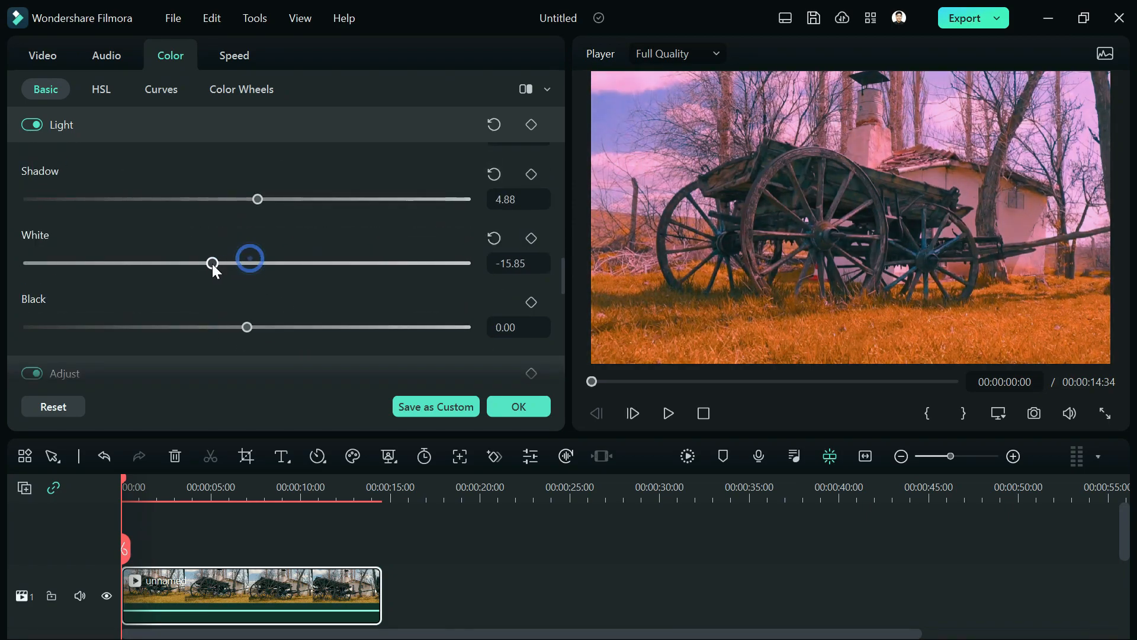
- Save the color adjustments as a custom preset named Wes Anderson Inspired
{"action": "scroll", "coordinate": [237, 283], "scroll_direction": "down", "scroll_amount": 10}
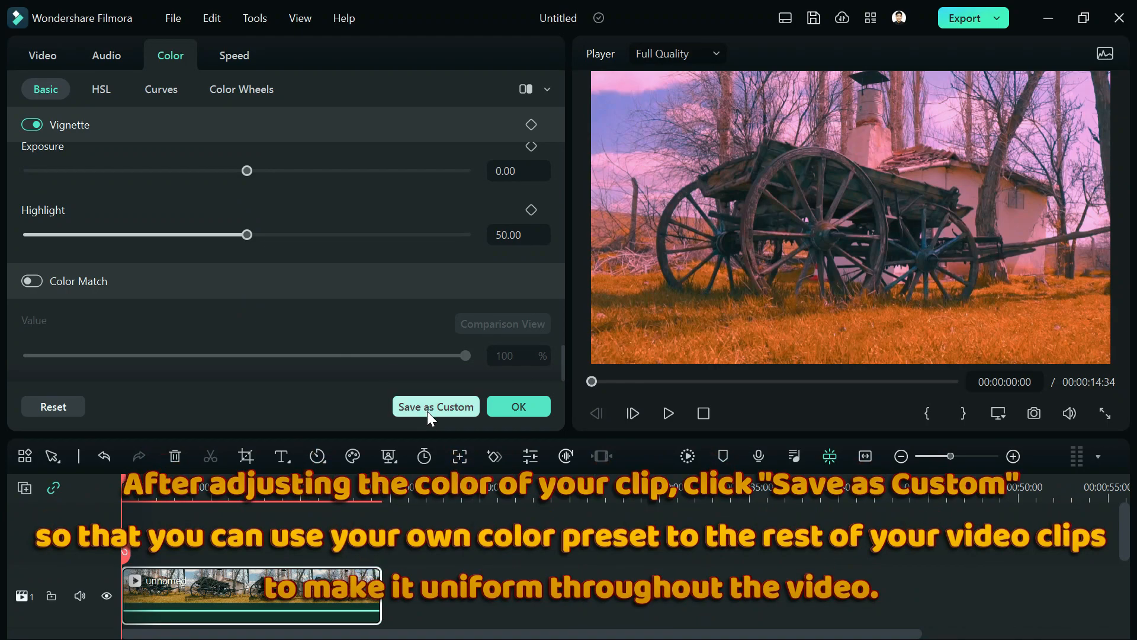
{"action": "left_click", "coordinate": [428, 411]}
{"action": "key", "text": "ctrl+a"}
{"action": "type", "text": "Wes Anderson"}
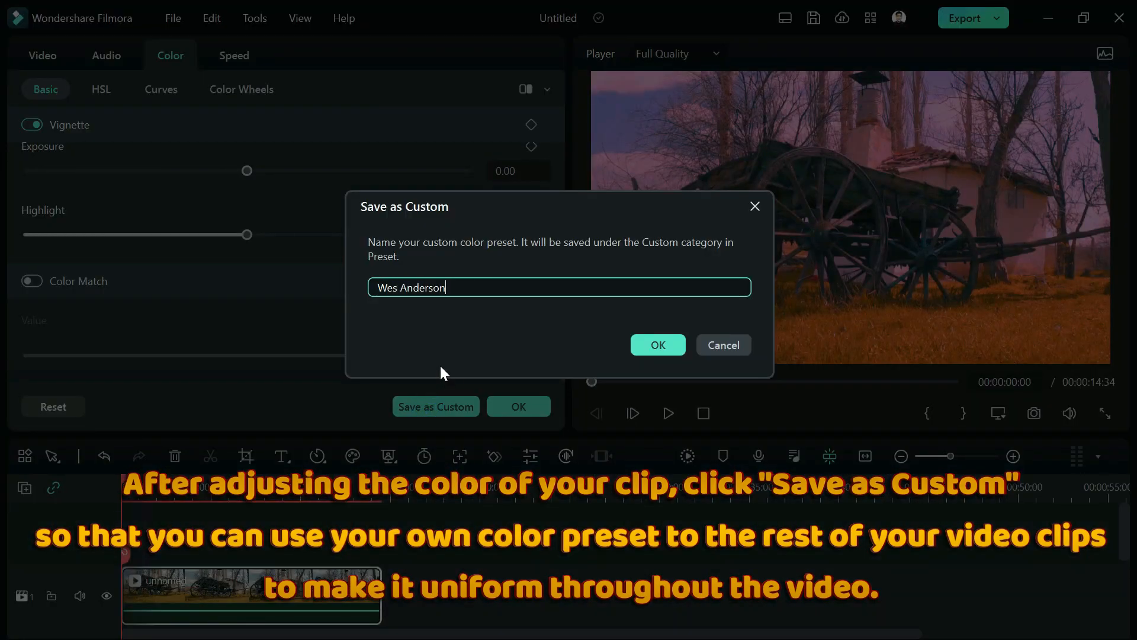
{"action": "type", "text": " Inspired"}
{"action": "key", "text": "Tab"}
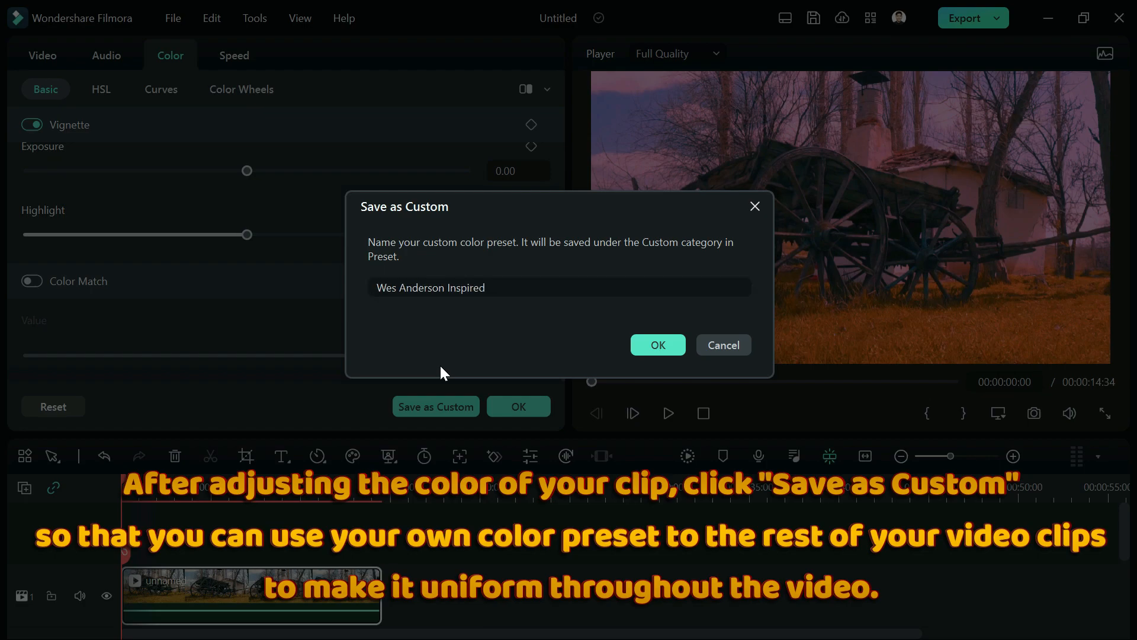
{"action": "left_click", "coordinate": [651, 344]}
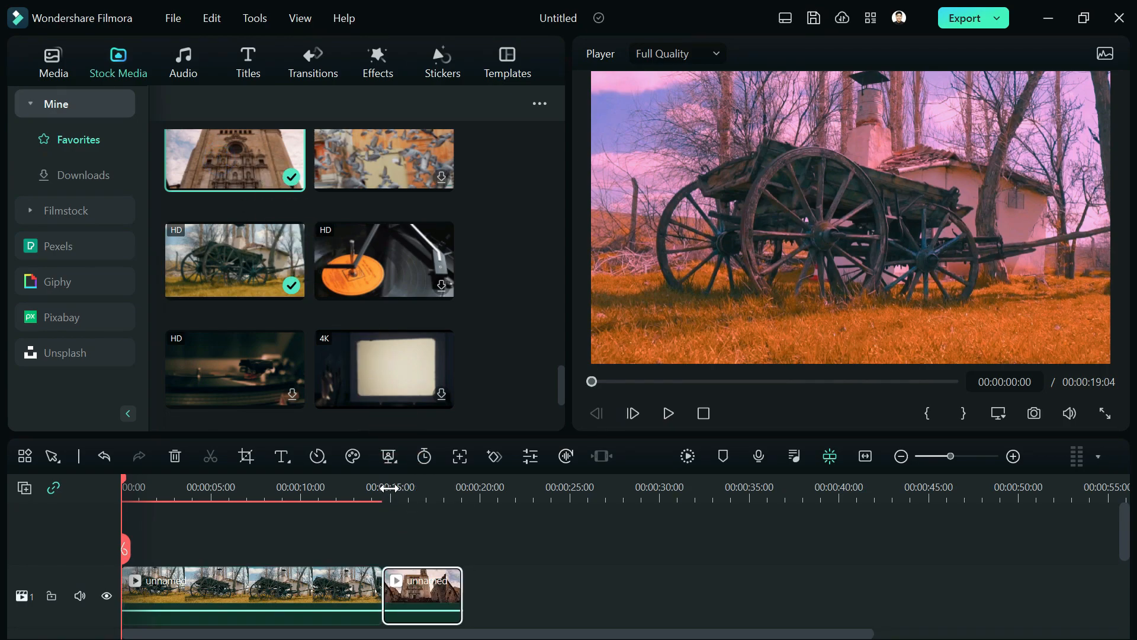
- Apply the custom Wes Anderson Inspired color preset to the church facade clip
{"action": "left_click", "coordinate": [392, 481]}
{"action": "double_click", "coordinate": [432, 594]}
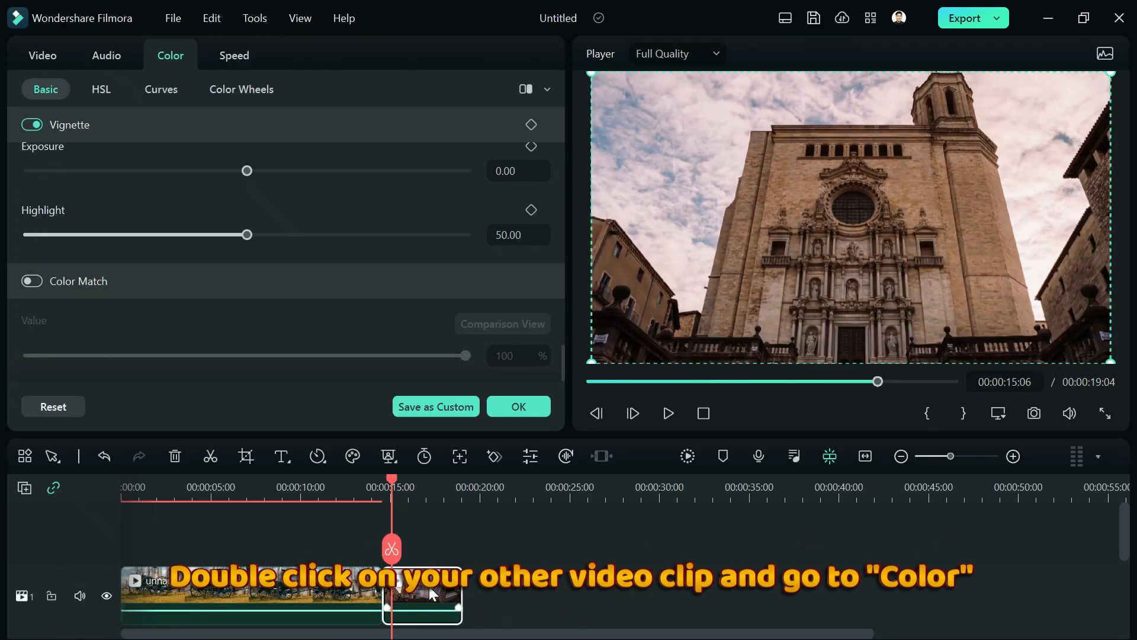
{"action": "scroll", "coordinate": [287, 278], "scroll_direction": "up", "scroll_amount": 10}
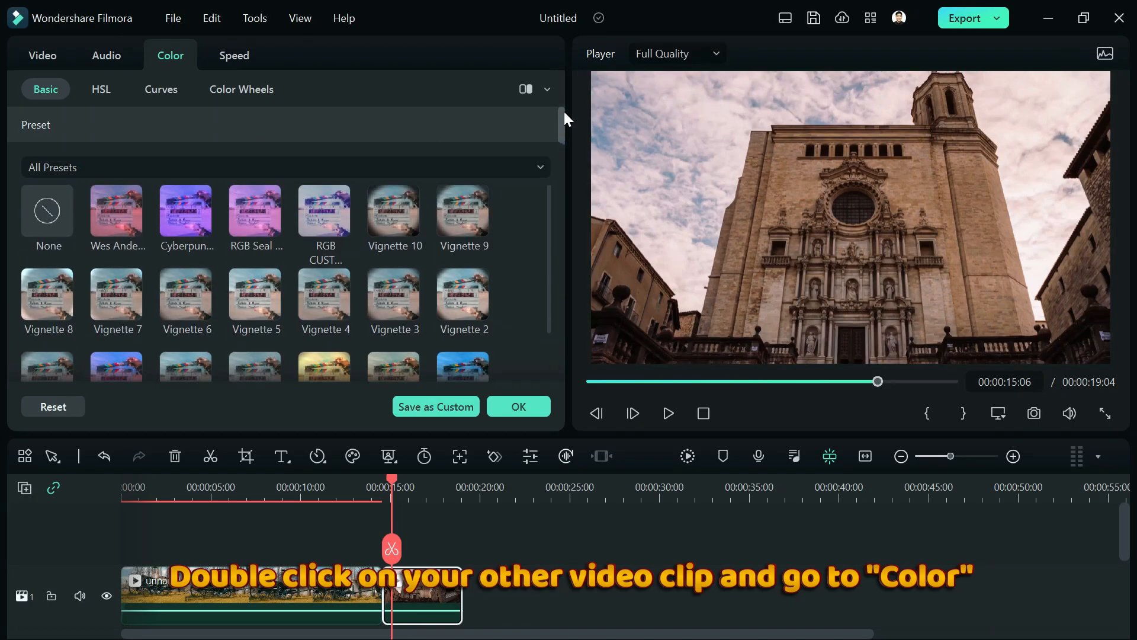
{"action": "left_click", "coordinate": [289, 167]}
{"action": "left_click", "coordinate": [55, 224]}
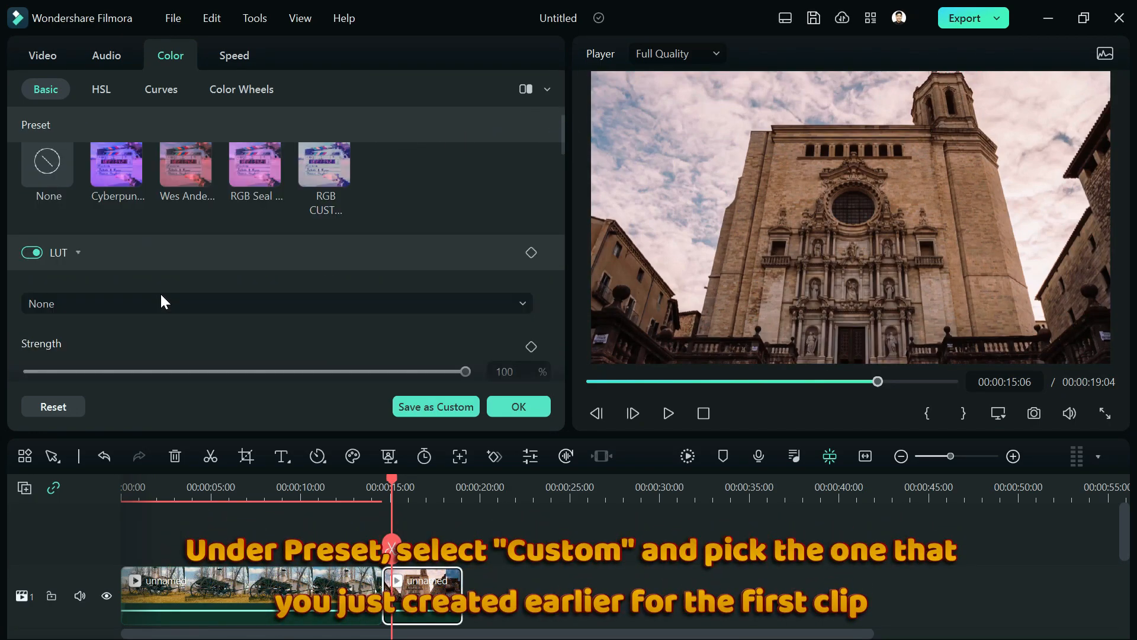
{"action": "left_click", "coordinate": [187, 204]}
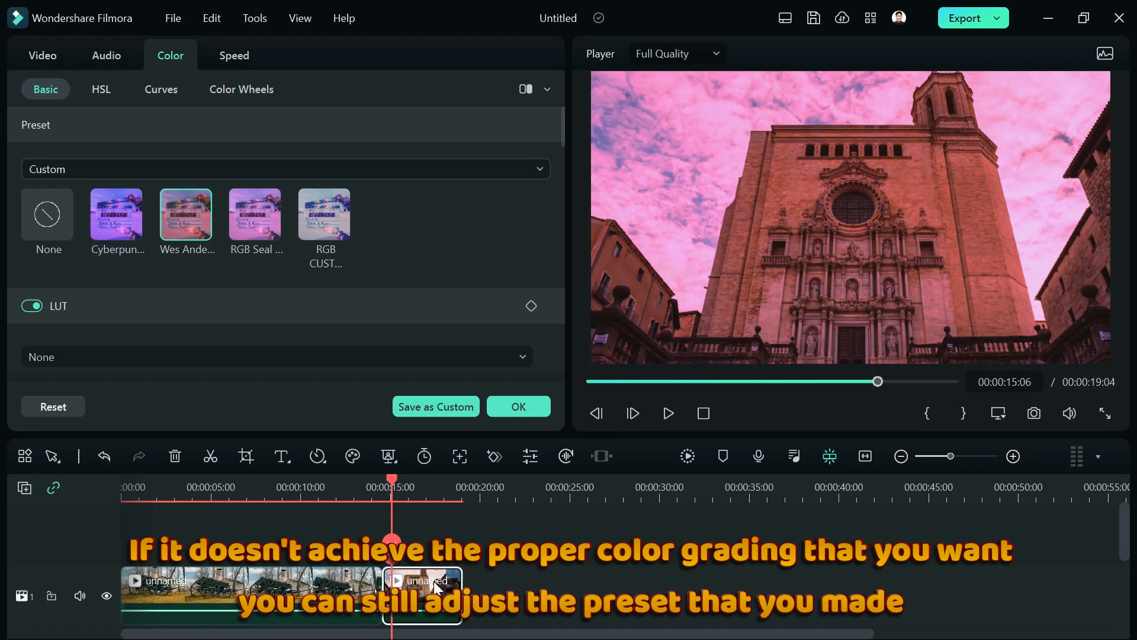
{"action": "scroll", "coordinate": [258, 311], "scroll_direction": "down", "scroll_amount": 5}
{"action": "scroll", "coordinate": [296, 287], "scroll_direction": "down", "scroll_amount": 3}
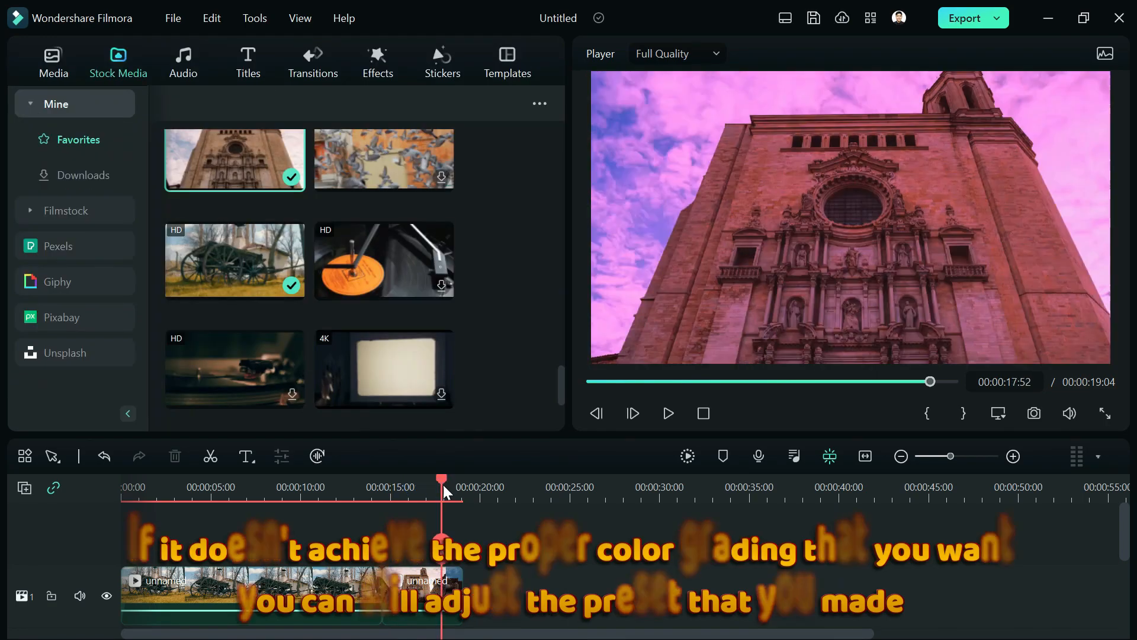
- Add the red car front clip from the favorite stock media to the end of the video track
{"action": "scroll", "coordinate": [235, 339], "scroll_direction": "down", "scroll_amount": 3}
{"action": "left_click_drag", "start_coordinate": [235, 333], "coordinate": [478, 536]}
{"action": "left_click_drag", "start_coordinate": [502, 486], "coordinate": [642, 483]}
{"action": "left_click_drag", "start_coordinate": [466, 592], "coordinate": [499, 592]}
- Play back the end of the sequence and name the project Wes Anderson Style Roll
{"action": "left_click", "coordinate": [461, 486]}
{"action": "key", "text": "space"}
{"action": "key", "text": "space"}
{"action": "left_click", "coordinate": [462, 486]}
{"action": "type", "text": "Wes Anderson Style Roll"}
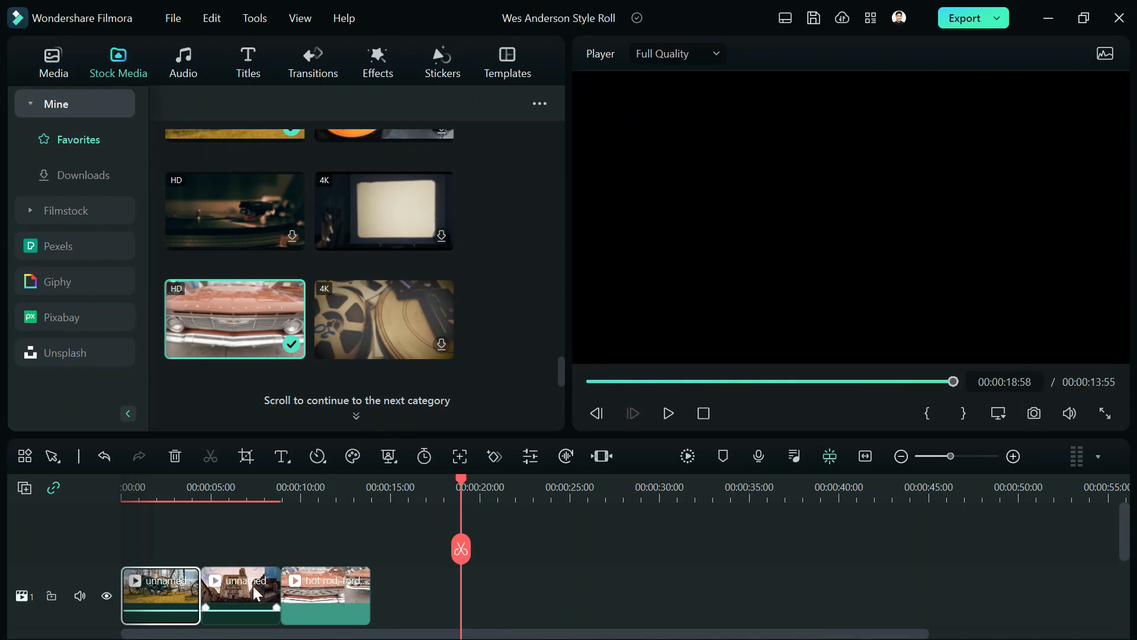
- Apply the custom Wes Anderson Inspired color preset to the red car clip
{"action": "left_click", "coordinate": [183, 484]}
{"action": "left_click_drag", "start_coordinate": [183, 485], "coordinate": [314, 482]}
{"action": "double_click", "coordinate": [332, 592]}
{"action": "left_click", "coordinate": [107, 55]}
{"action": "scroll", "coordinate": [269, 156], "scroll_direction": "up", "scroll_amount": 6}
{"action": "left_click", "coordinate": [185, 222]}
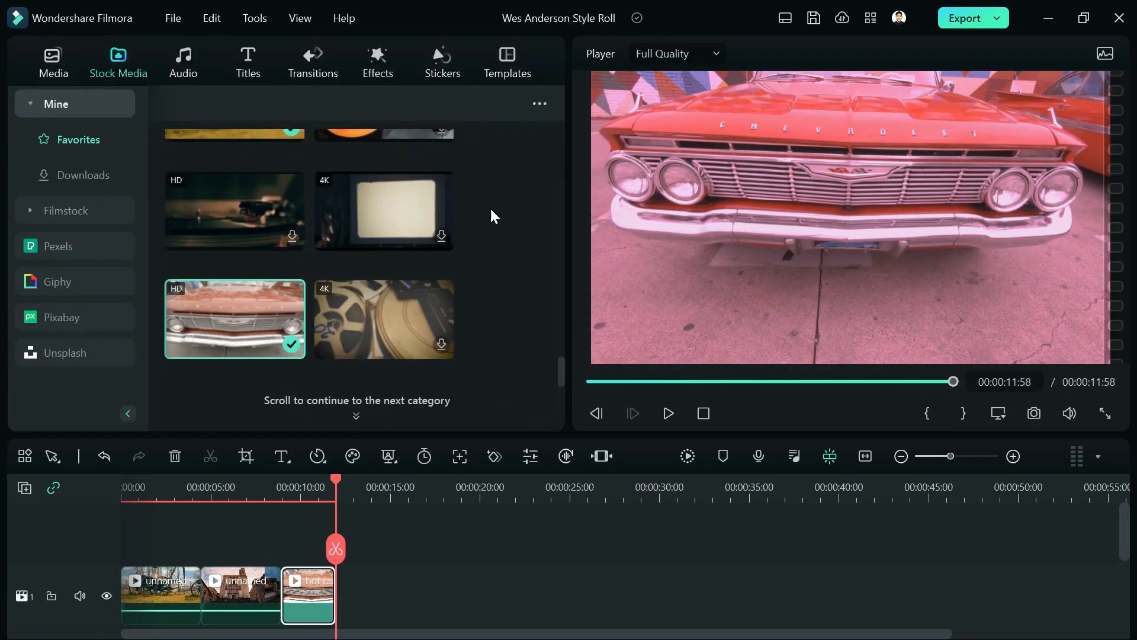
- Add the straight desert road clip from Pexels after the car clip and give it the Wes Anderson Inspired preset
{"action": "scroll", "coordinate": [485, 268], "scroll_direction": "up", "scroll_amount": 5}
{"action": "scroll", "coordinate": [515, 291], "scroll_direction": "down", "scroll_amount": 5}
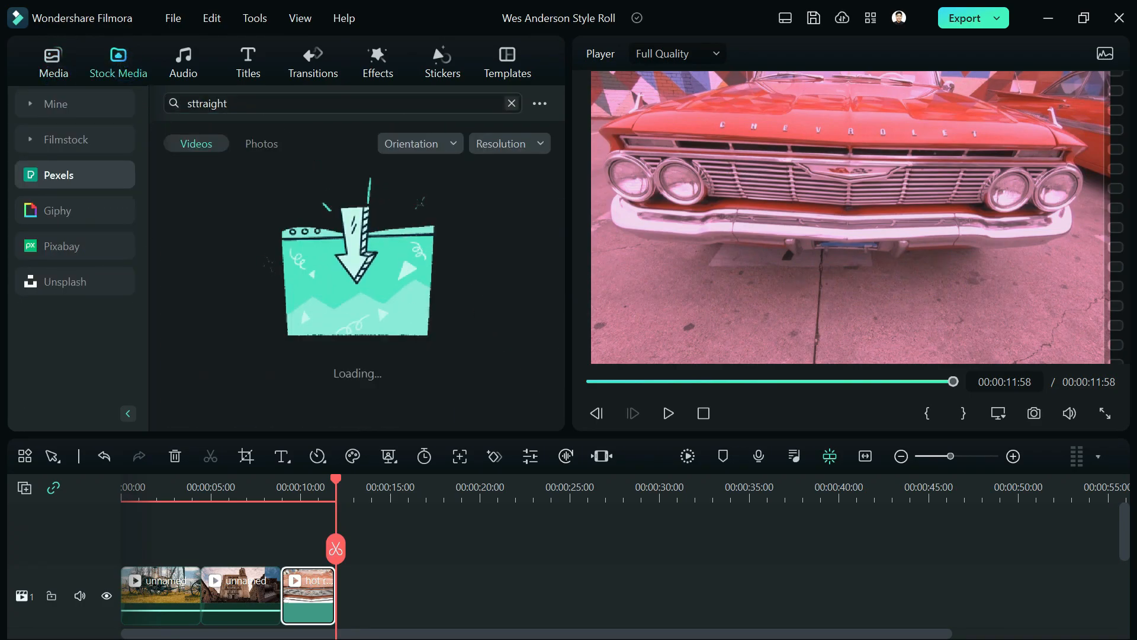
{"action": "left_click_drag", "start_coordinate": [381, 225], "coordinate": [330, 477]}
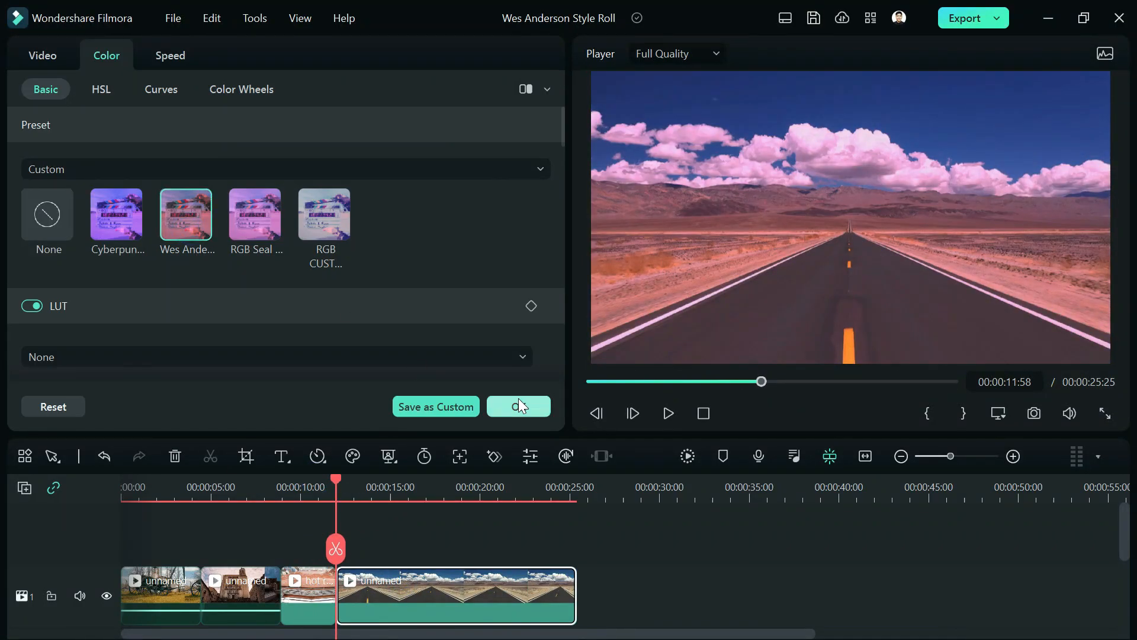
{"action": "left_click", "coordinate": [520, 405]}
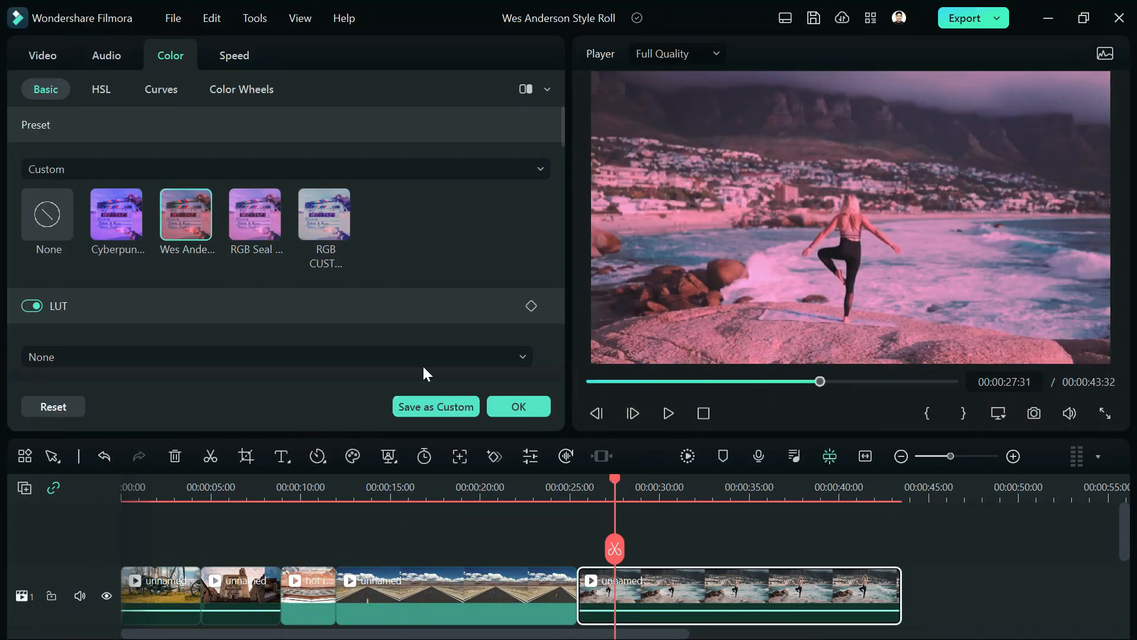
- Lower the yoga clip's temperature and tint, raise its vibrance, and set its saturation to about 17.48
{"action": "scroll", "coordinate": [267, 308], "scroll_direction": "down", "scroll_amount": 3}
{"action": "left_click_drag", "start_coordinate": [264, 309], "coordinate": [234, 310]}
{"action": "scroll", "coordinate": [237, 266], "scroll_direction": "down", "scroll_amount": 2}
{"action": "mouse_move", "coordinate": [312, 264]}
{"action": "left_mouse_down"}
{"action": "mouse_move", "coordinate": [277, 264]}
{"action": "mouse_move", "coordinate": [296, 265]}
{"action": "left_mouse_up"}
{"action": "left_click_drag", "start_coordinate": [330, 328], "coordinate": [385, 329]}
{"action": "scroll", "coordinate": [331, 296], "scroll_direction": "down", "scroll_amount": 2}
{"action": "mouse_move", "coordinate": [278, 284]}
{"action": "left_mouse_down"}
{"action": "mouse_move", "coordinate": [244, 284]}
{"action": "mouse_move", "coordinate": [284, 286]}
{"action": "left_mouse_up"}
- Fine-tune the exposure of the yoga clip and confirm its color adjustments
{"action": "scroll", "coordinate": [372, 326], "scroll_direction": "down", "scroll_amount": 3}
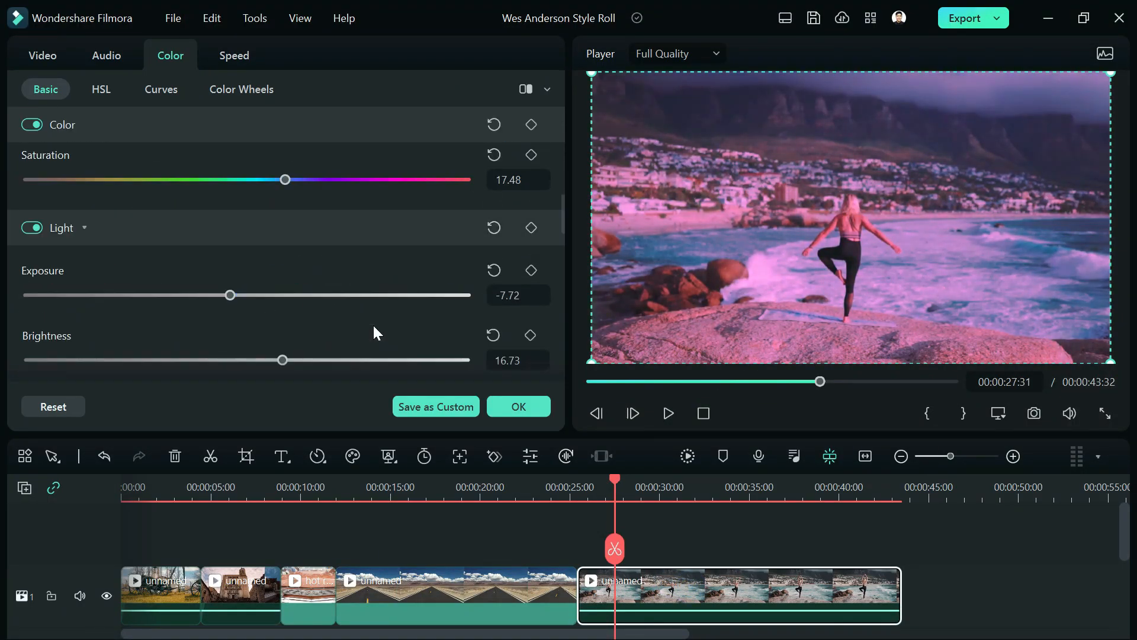
{"action": "left_click_drag", "start_coordinate": [225, 239], "coordinate": [232, 241]}
{"action": "scroll", "coordinate": [290, 276], "scroll_direction": "down", "scroll_amount": 2}
{"action": "left_click", "coordinate": [503, 400]}
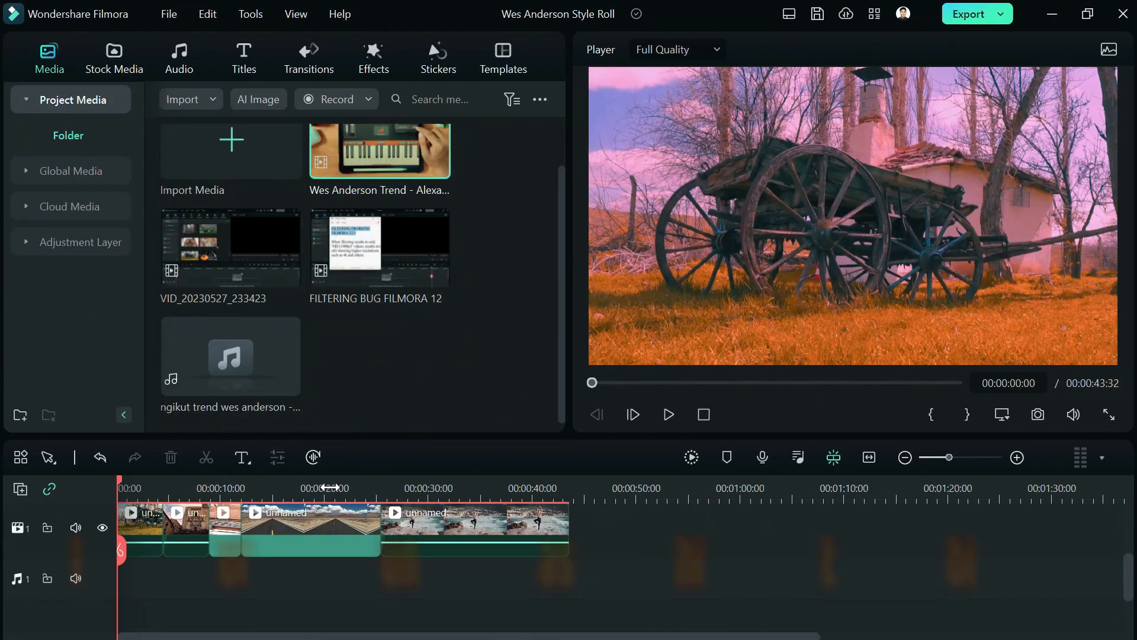
- Place the Wes Anderson Trend background music on the first audio track at the start of the timeline
{"action": "double_click", "coordinate": [249, 349]}
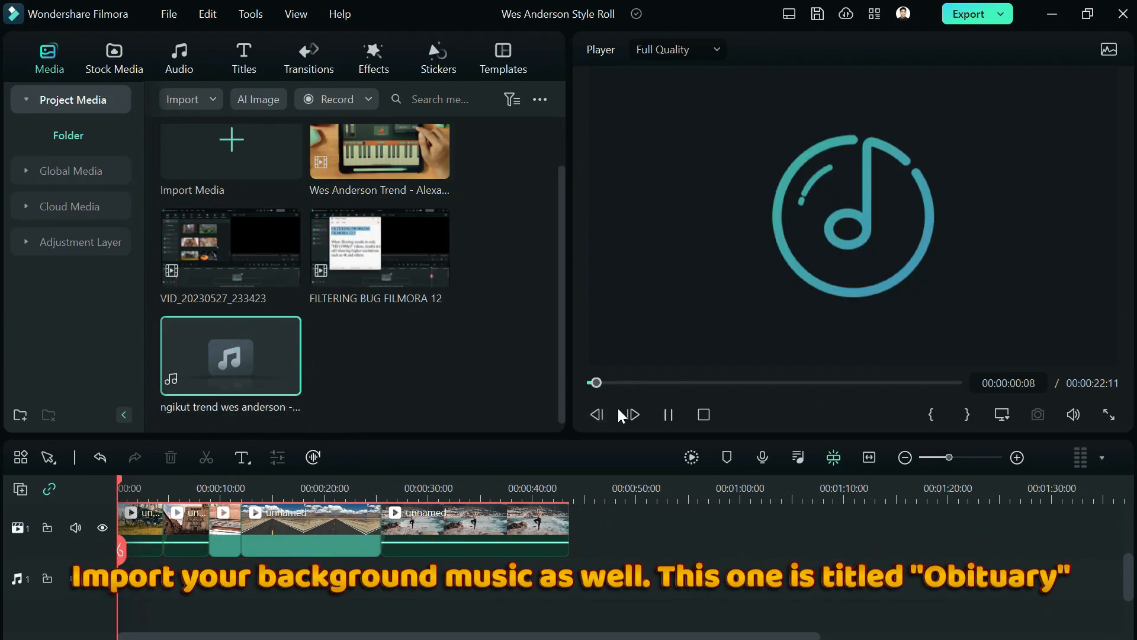
{"action": "left_click_drag", "start_coordinate": [232, 456], "coordinate": [133, 610]}
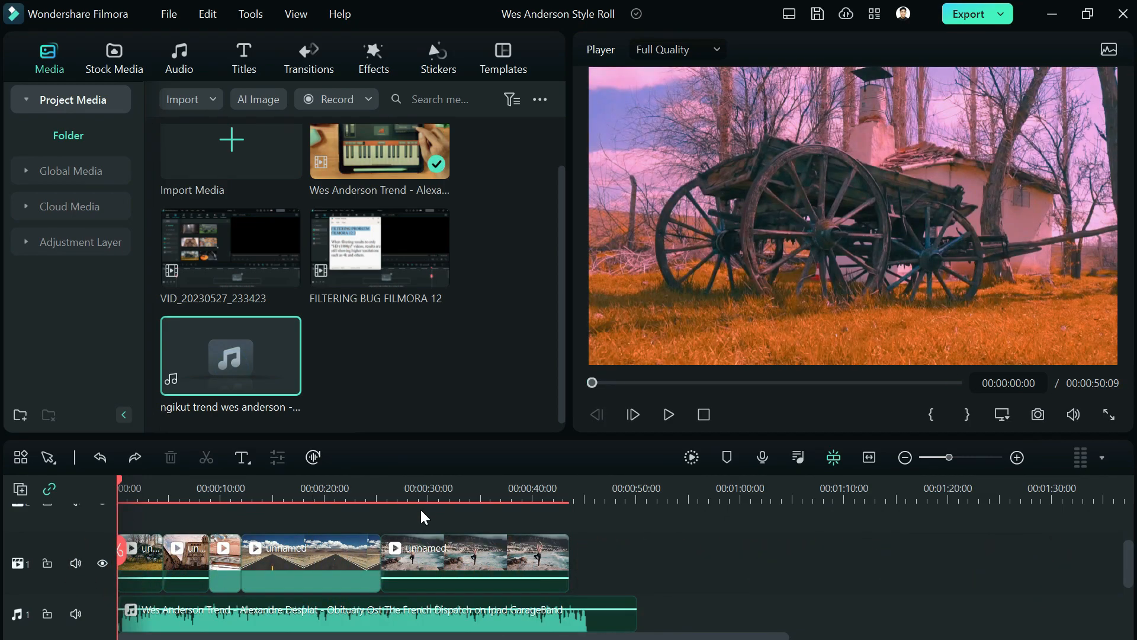
{"action": "scroll", "coordinate": [424, 527], "scroll_direction": "down", "scroll_amount": 1}
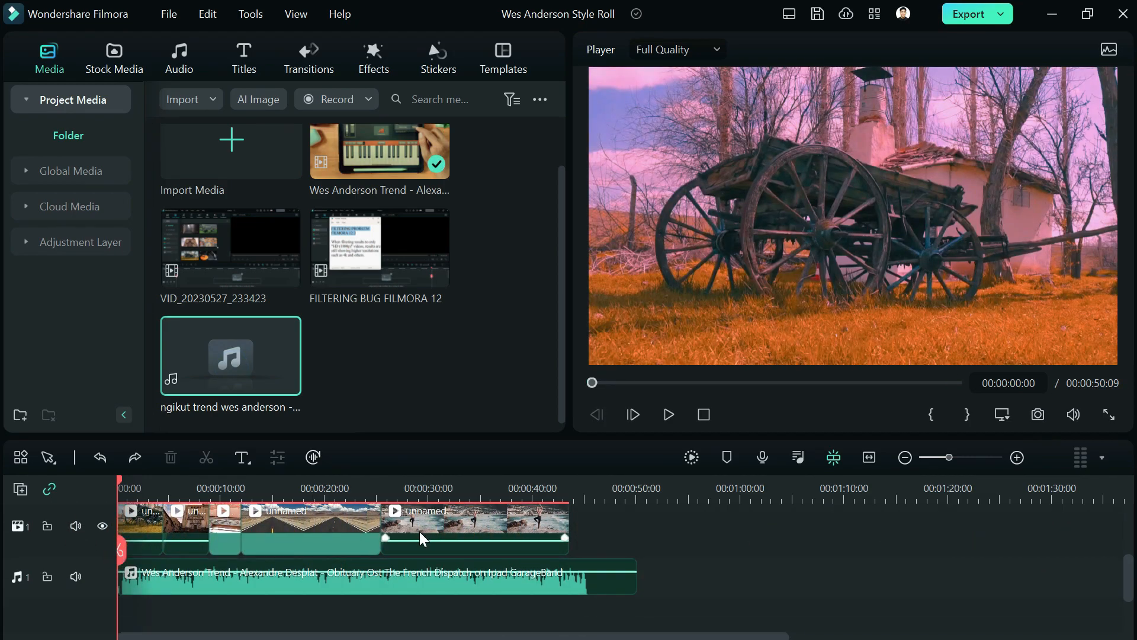
- Play the timeline from its start and render a preview to check the clips against the music
{"action": "left_click", "coordinate": [153, 485]}
{"action": "left_click_drag", "start_coordinate": [156, 480], "coordinate": [64, 482]}
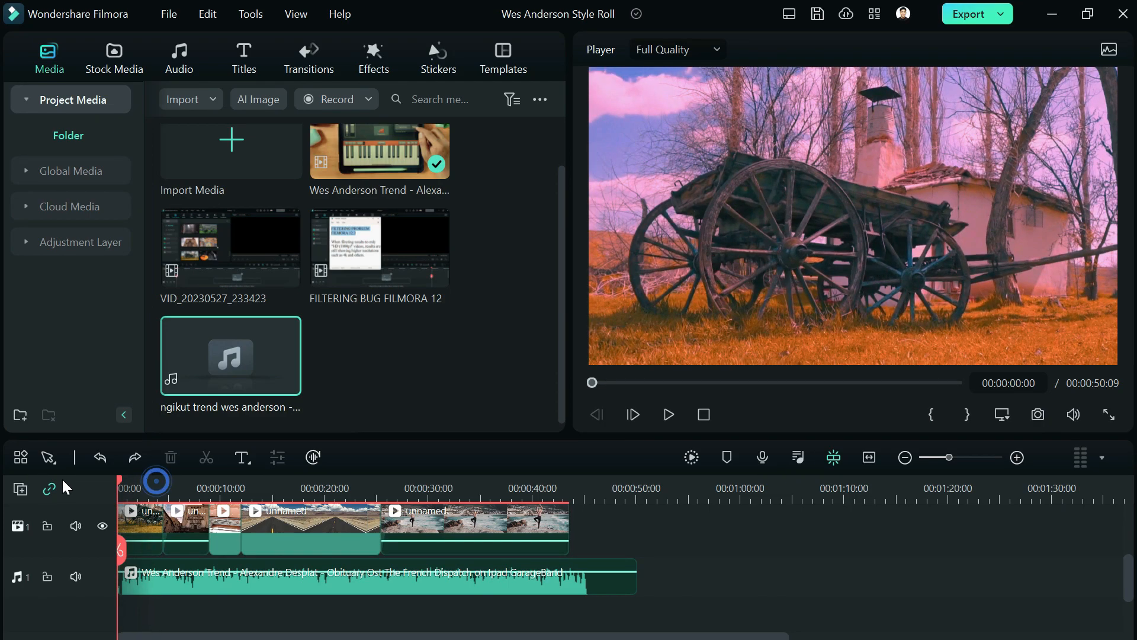
{"action": "left_click", "coordinate": [384, 390]}
{"action": "key", "text": "space"}
{"action": "left_click", "coordinate": [696, 459]}
{"action": "left_click_drag", "start_coordinate": [214, 495], "coordinate": [188, 495]}
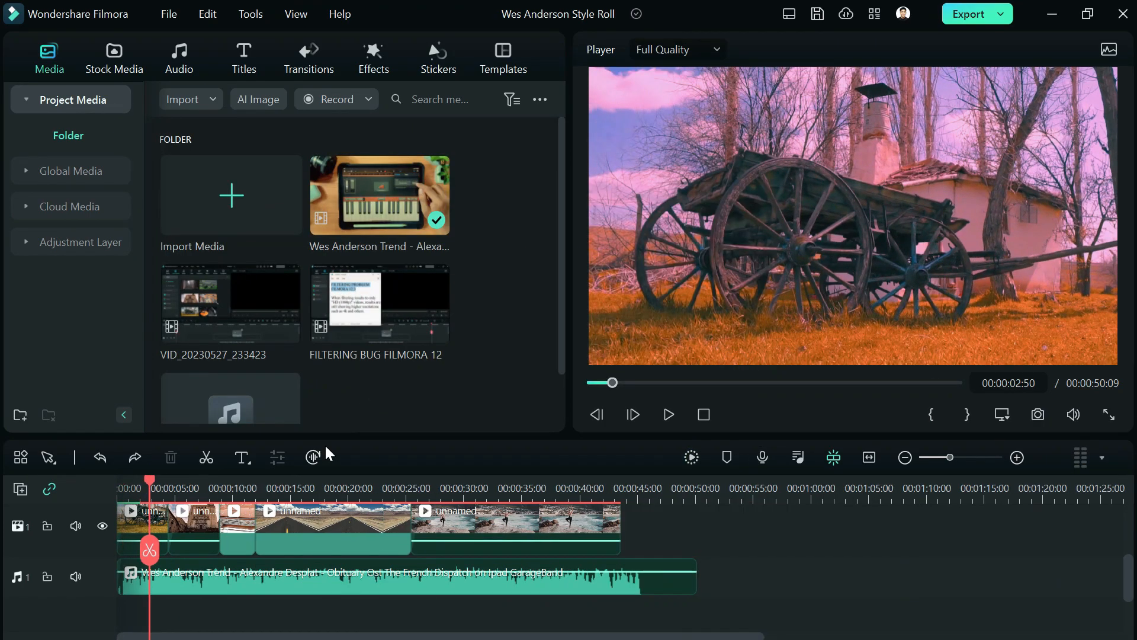
- Search Pexels for middle, and insert the backpacker clip followed by the sea cliff clip before the yoga clip
{"action": "left_click", "coordinate": [114, 58]}
{"action": "type", "text": "middle"}
{"action": "key", "text": "Return"}
{"action": "left_click_drag", "start_coordinate": [379, 312], "coordinate": [418, 582]}
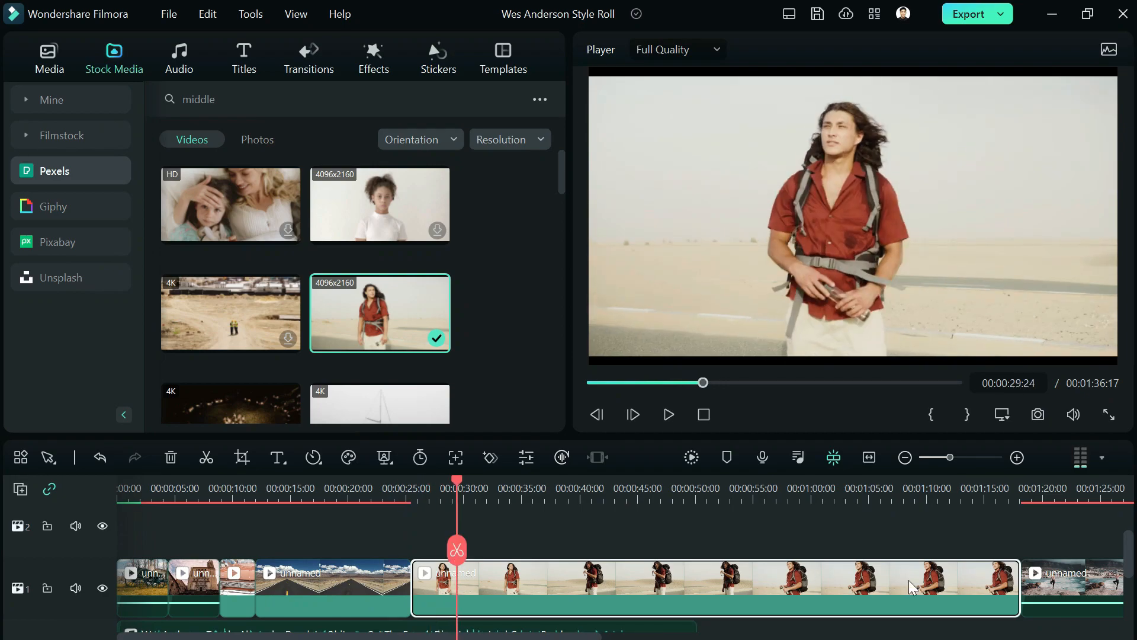
{"action": "scroll", "coordinate": [265, 389], "scroll_direction": "down", "scroll_amount": 2}
{"action": "left_click_drag", "start_coordinate": [265, 389], "coordinate": [497, 610]}
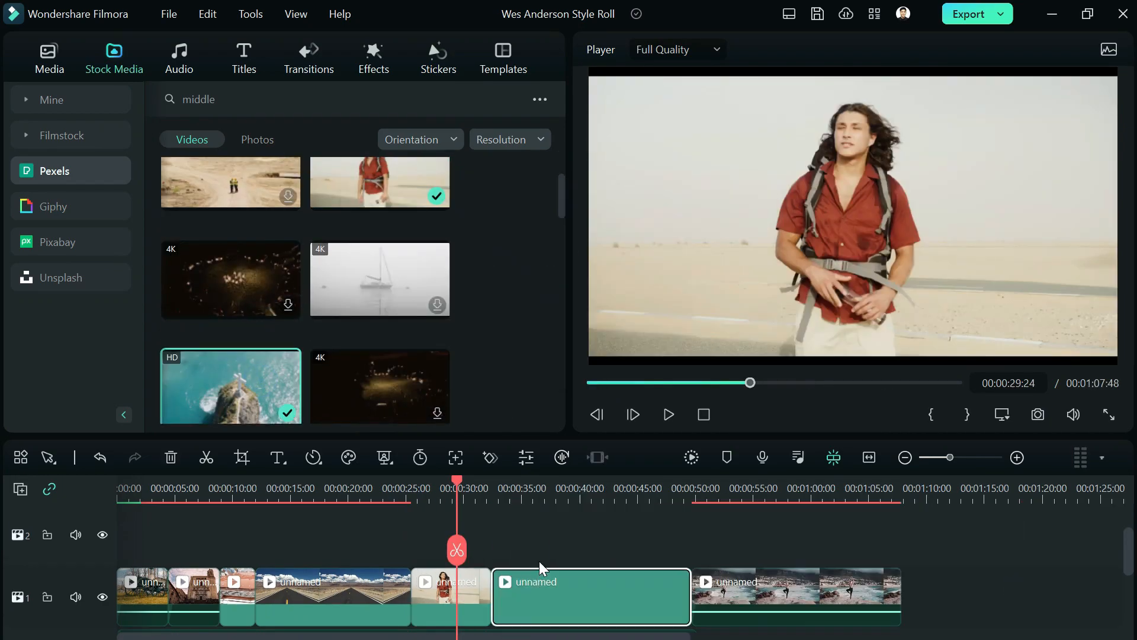
- Search the stock videos for middle carriage and insert the sandy road clip right after the cart clip
{"action": "scroll", "coordinate": [364, 345], "scroll_direction": "down", "scroll_amount": 4}
{"action": "scroll", "coordinate": [364, 346], "scroll_direction": "up", "scroll_amount": 10}
{"action": "left_click", "coordinate": [305, 97]}
{"action": "type", "text": "carriage"}
{"action": "key", "text": "Return"}
{"action": "scroll", "coordinate": [389, 282], "scroll_direction": "down", "scroll_amount": 2}
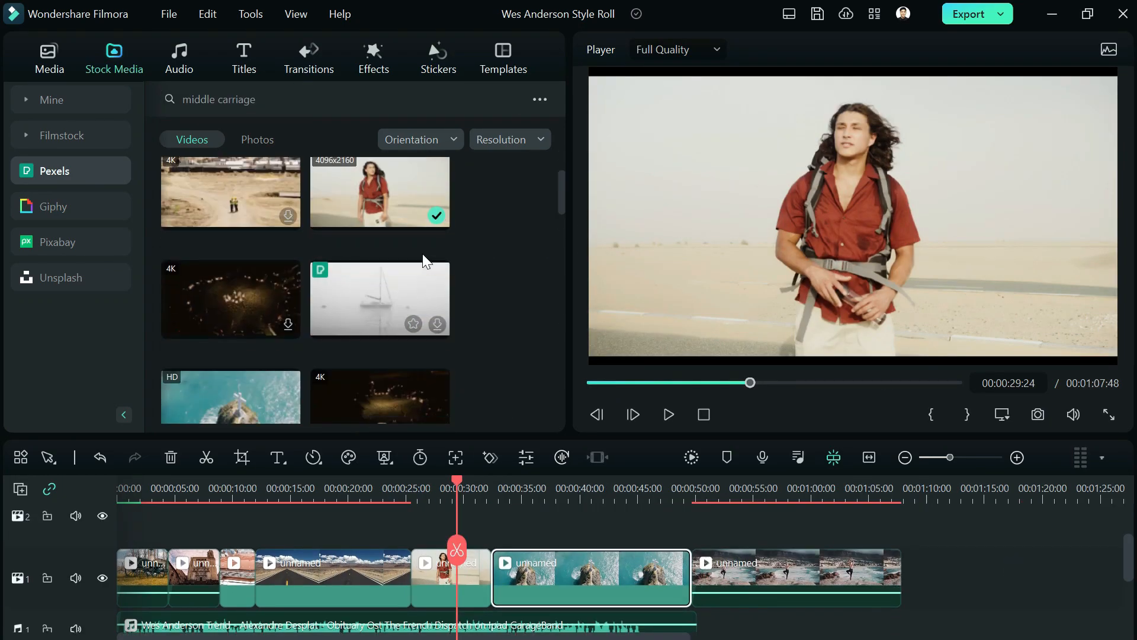
{"action": "left_click_drag", "start_coordinate": [237, 194], "coordinate": [172, 576]}
- Apply the custom Wes Anderson Inspired color preset to the sea cliff clip and the backpacker clip
{"action": "left_click_drag", "start_coordinate": [149, 488], "coordinate": [665, 628]}
{"action": "double_click", "coordinate": [720, 572]}
{"action": "scroll", "coordinate": [12, 251], "scroll_direction": "up", "scroll_amount": 8}
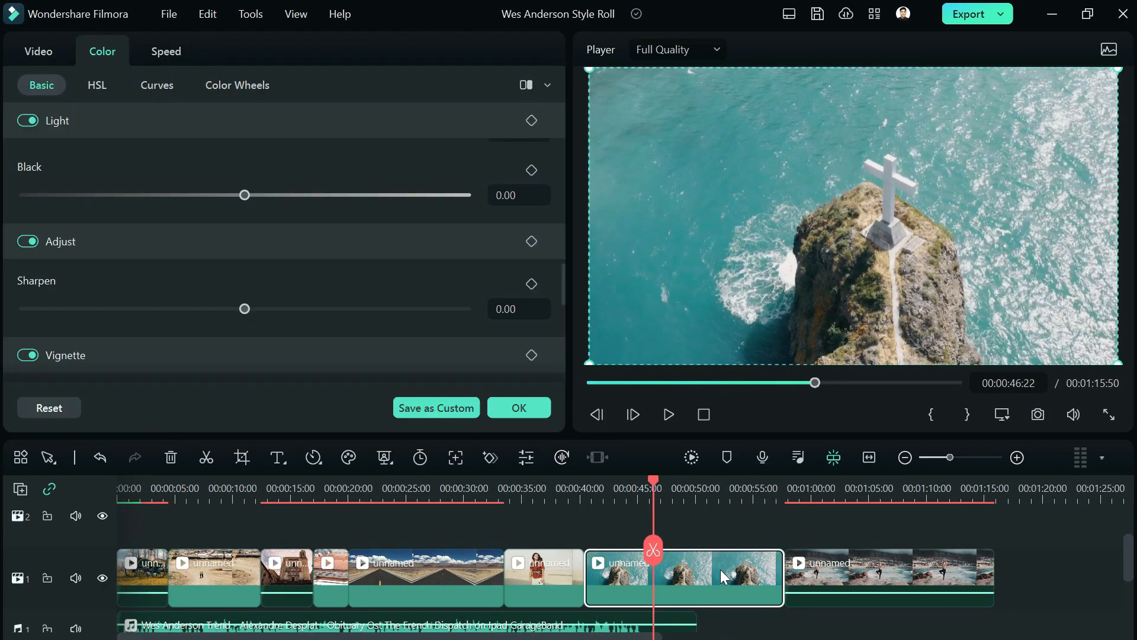
{"action": "left_click", "coordinate": [192, 225]}
{"action": "left_click", "coordinate": [551, 572]}
{"action": "left_click", "coordinate": [177, 215]}
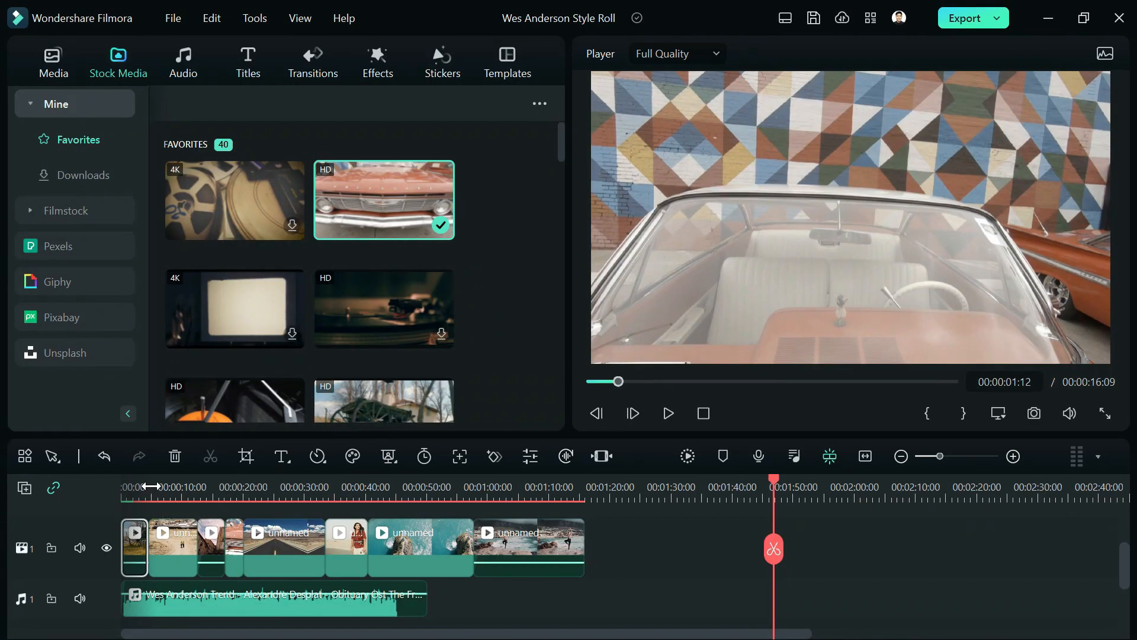
- Insert the downloaded Sample Color Solid 07 at the start of the timeline, ahead of the cart clip
{"action": "left_click", "coordinate": [152, 486]}
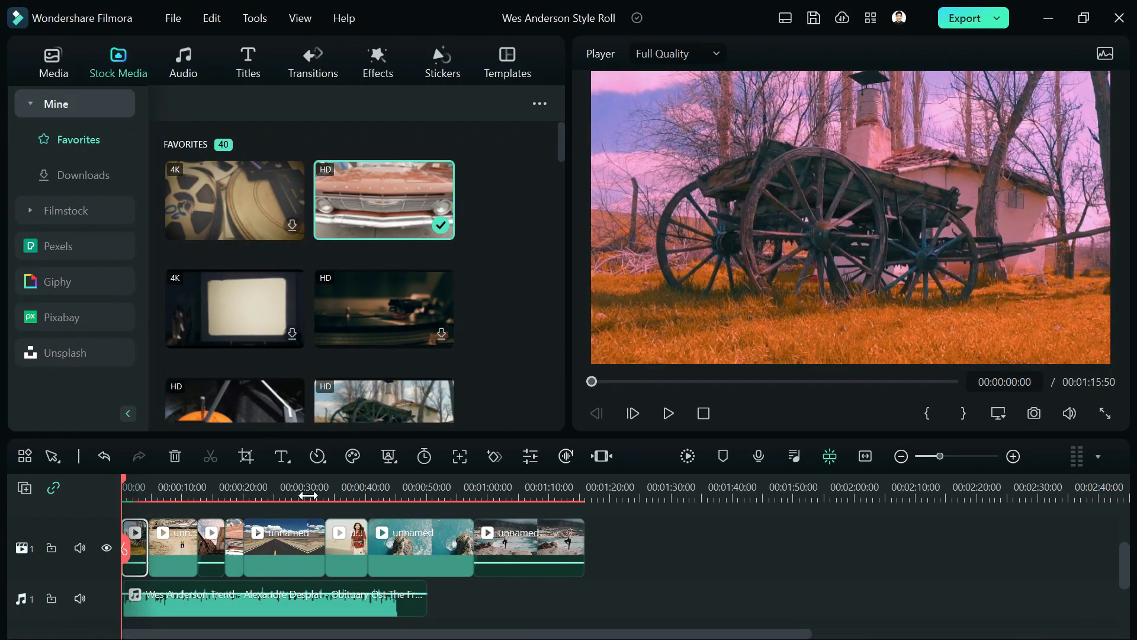
{"action": "scroll", "coordinate": [226, 548], "scroll_direction": "up", "scroll_amount": 5}
{"action": "scroll", "coordinate": [525, 256], "scroll_direction": "down", "scroll_amount": 8}
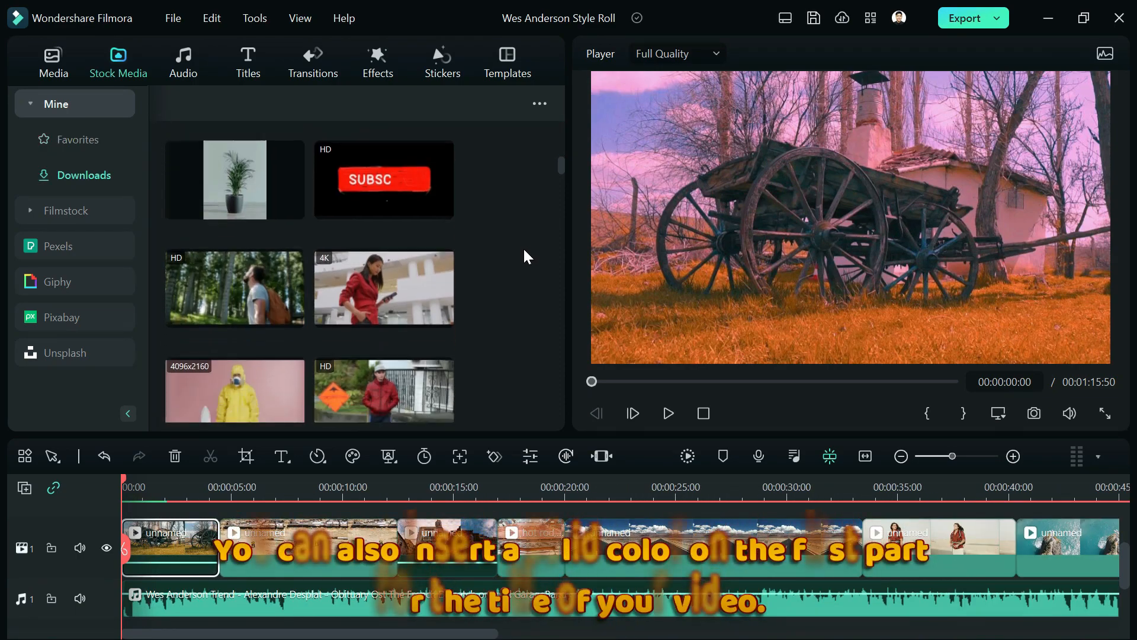
{"action": "mouse_move", "coordinate": [434, 171]}
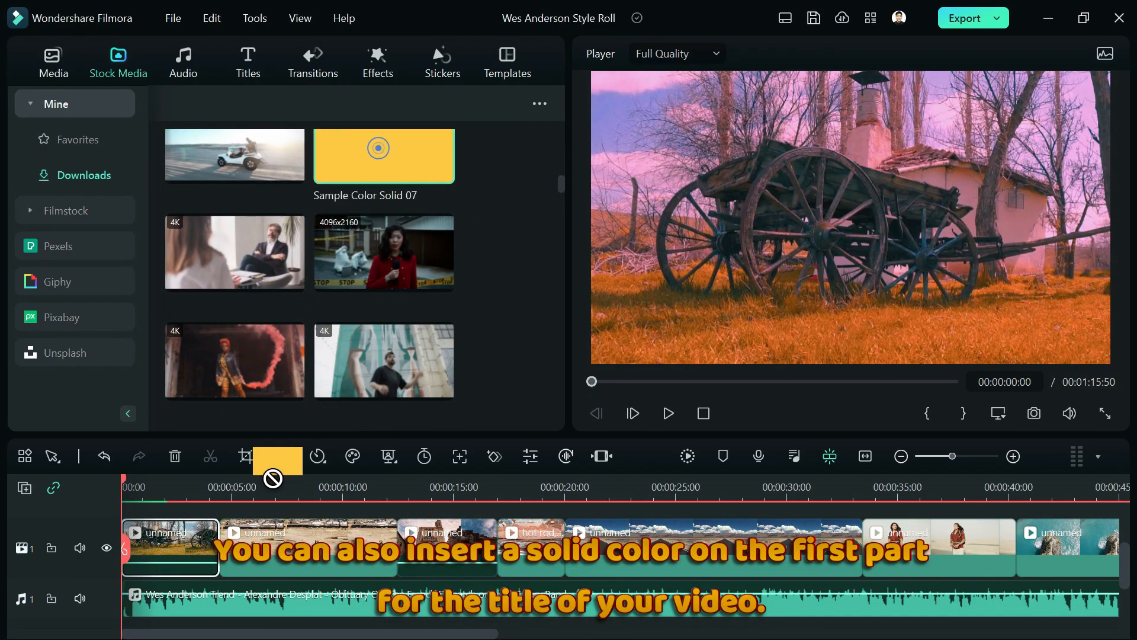
{"action": "left_click_drag", "start_coordinate": [110, 556], "coordinate": [125, 549]}
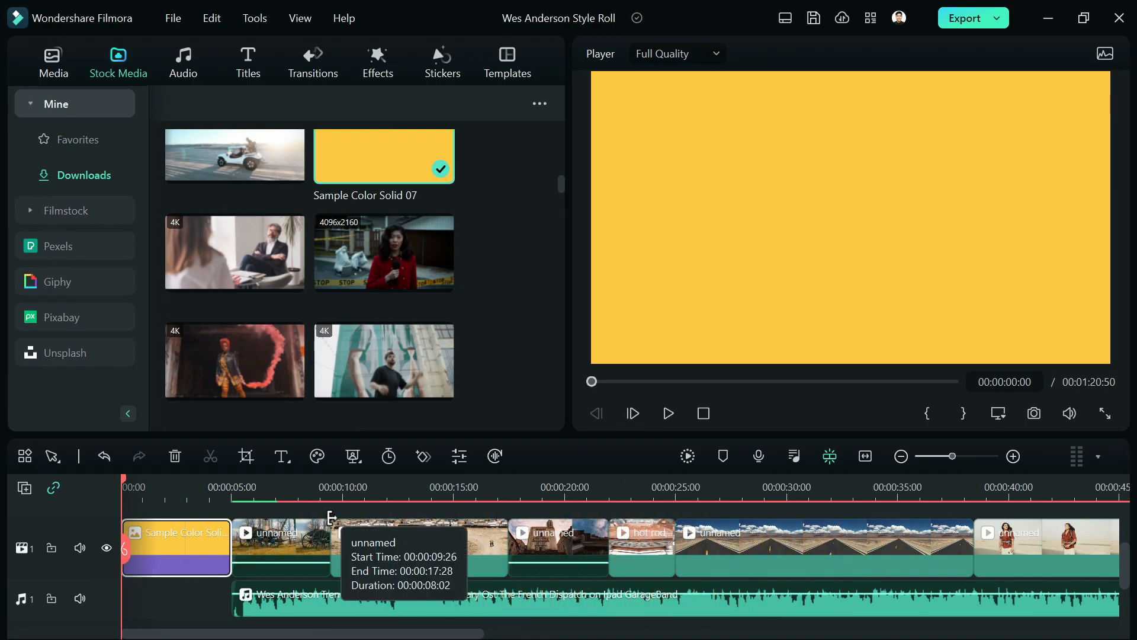
- Add a Default Title on a track above the yellow solid and set its text to TRAVEL IN
{"action": "left_click", "coordinate": [248, 62]}
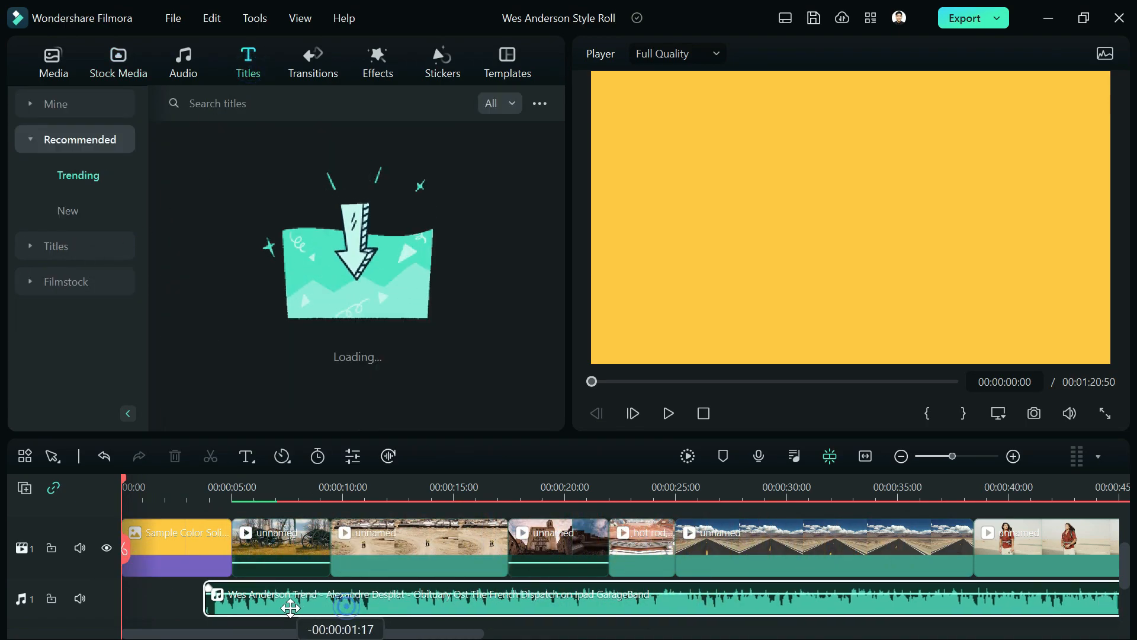
{"action": "left_click", "coordinate": [287, 226]}
{"action": "left_click", "coordinate": [126, 490]}
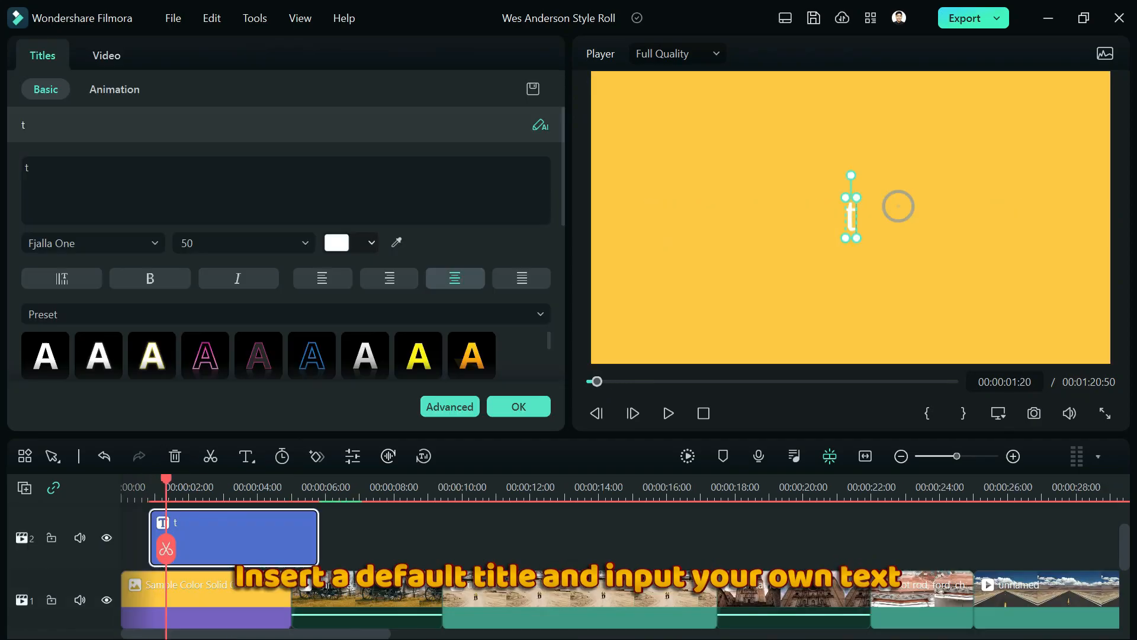
{"action": "type", "text": "TRAVEL IN"}
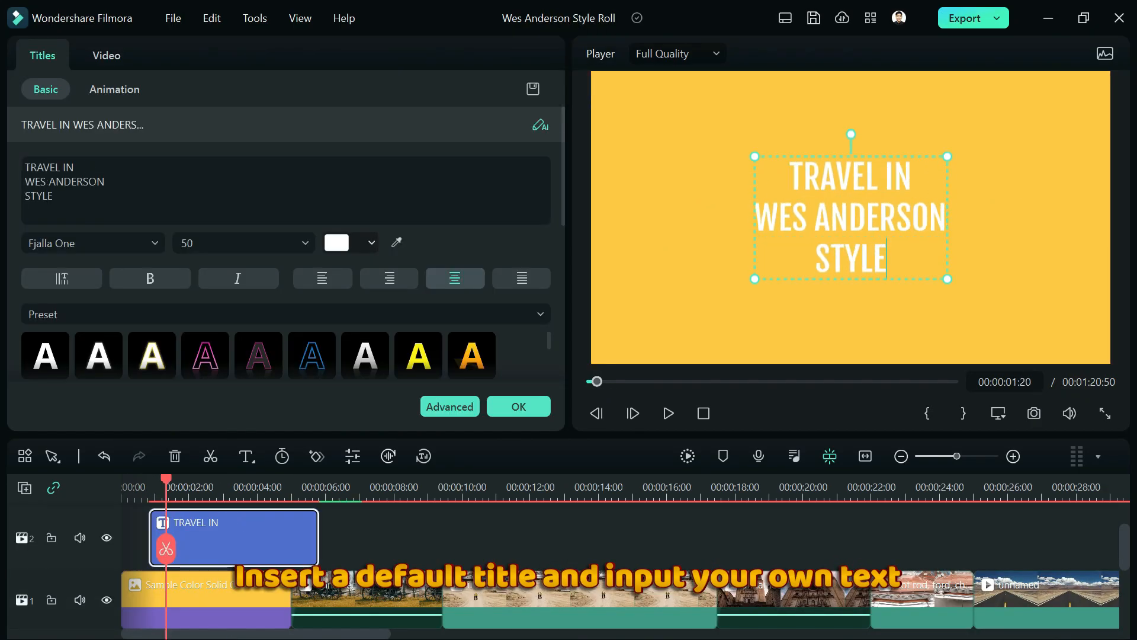
{"action": "key", "text": "BackSpace"}
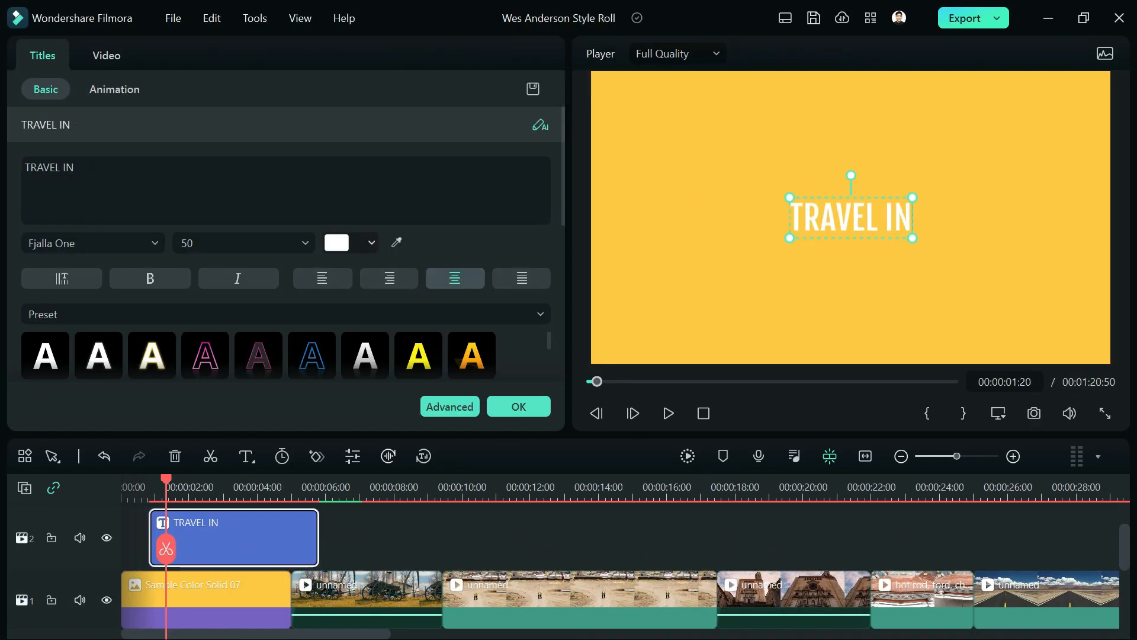
{"action": "scroll", "coordinate": [143, 488], "scroll_direction": "up", "scroll_amount": 3, "text": "ctrl"}
{"action": "key", "text": "ctrl+v"}
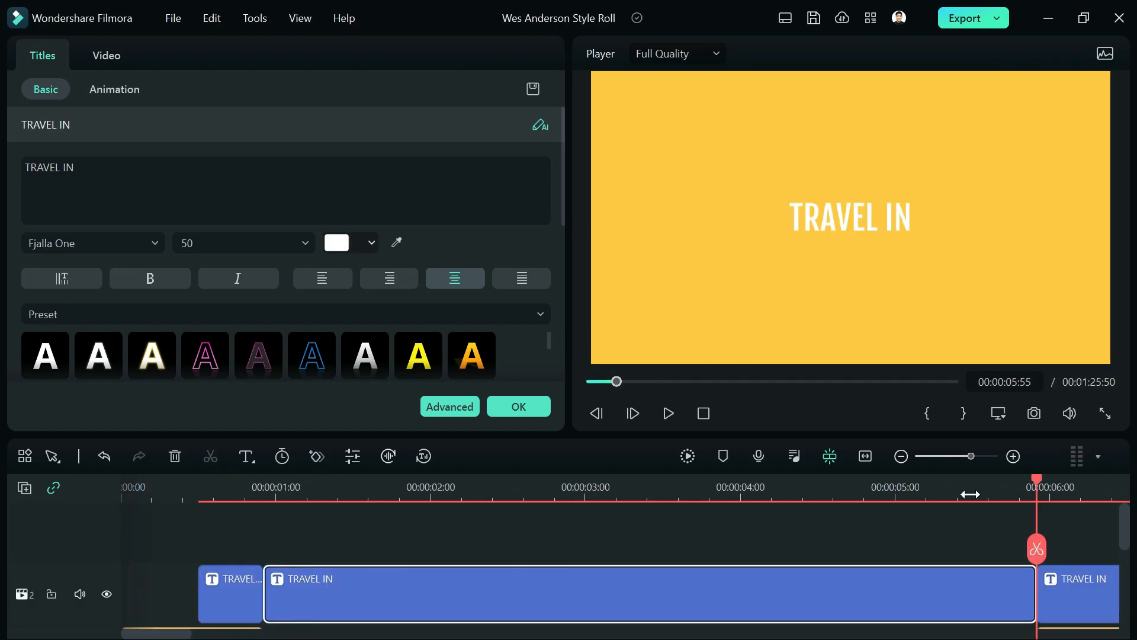
{"action": "key", "text": "ctrl+z"}
- Mark the music beat on the TRAVEL IN title, and place a copy reading WES ANDERSON below it in the frame, on a track above
{"action": "left_click", "coordinate": [205, 483]}
{"action": "left_click", "coordinate": [294, 483]}
{"action": "key", "text": "m"}
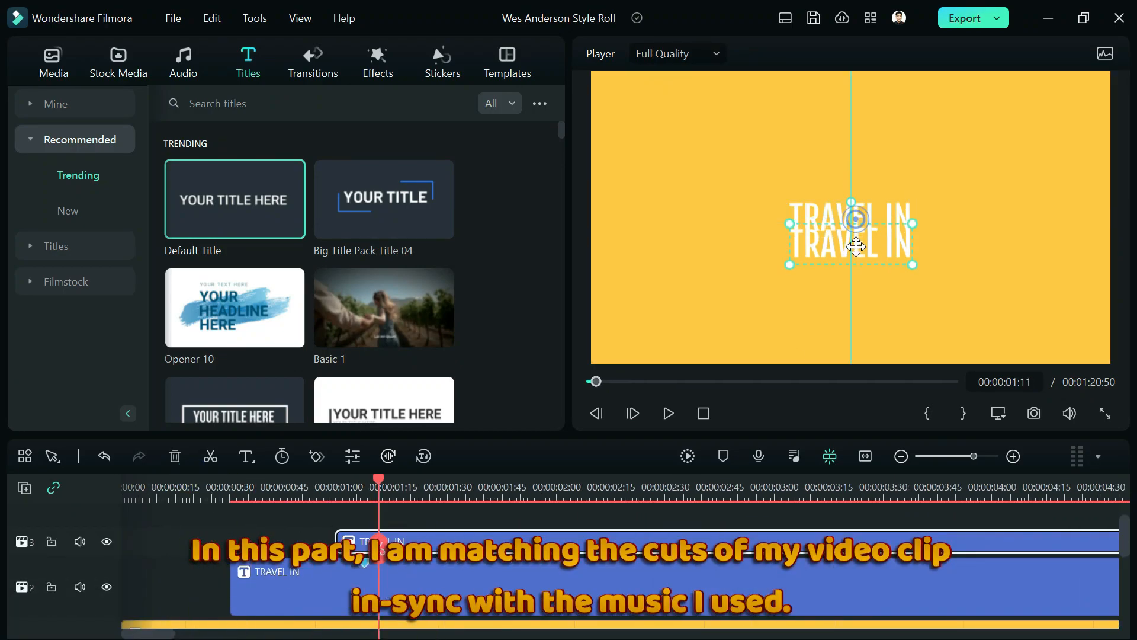
{"action": "left_click_drag", "start_coordinate": [856, 244], "coordinate": [879, 255]}
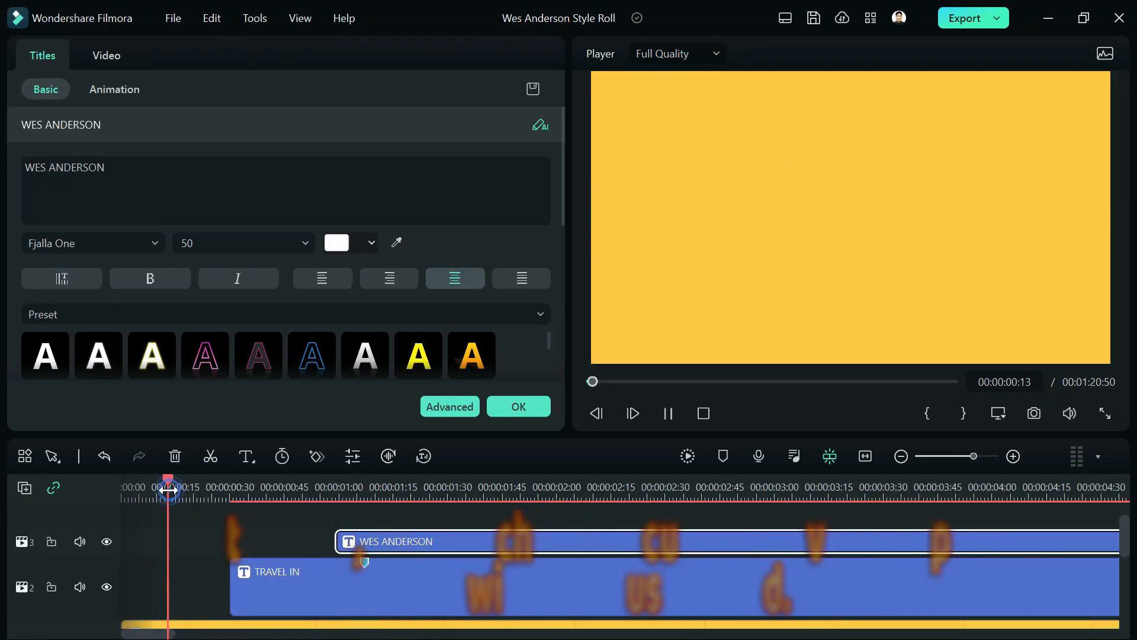
- Add a STYLE title on a track above WES ANDERSON, timed to the music, and shorten its end
{"action": "left_click", "coordinate": [220, 485]}
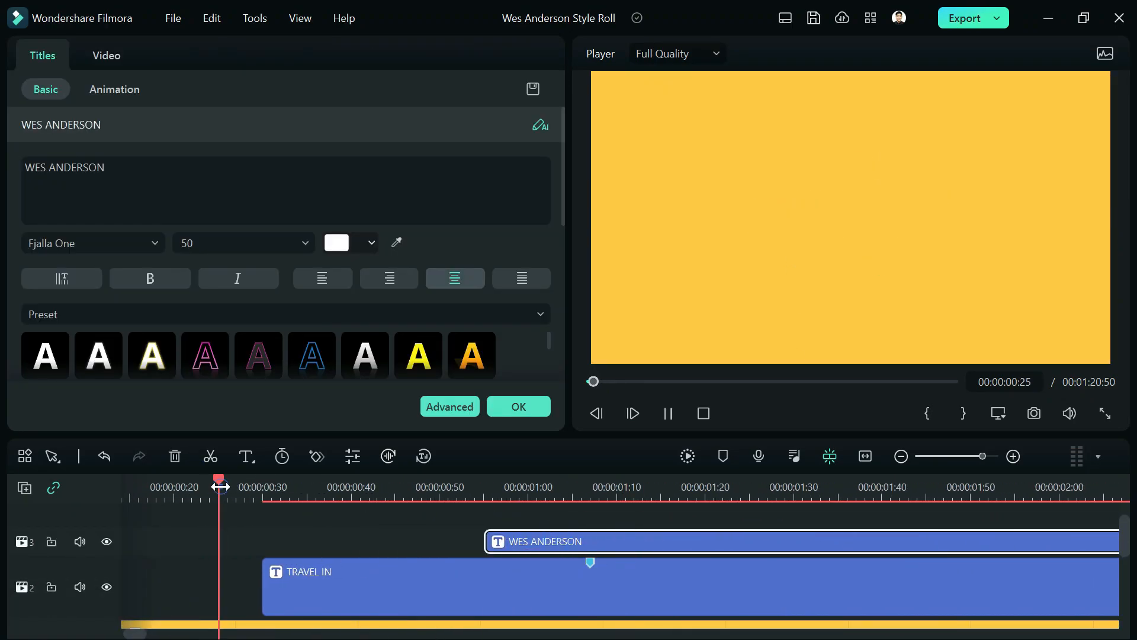
{"action": "scroll", "coordinate": [219, 487], "scroll_direction": "down", "scroll_amount": 2}
{"action": "left_click", "coordinate": [405, 487]}
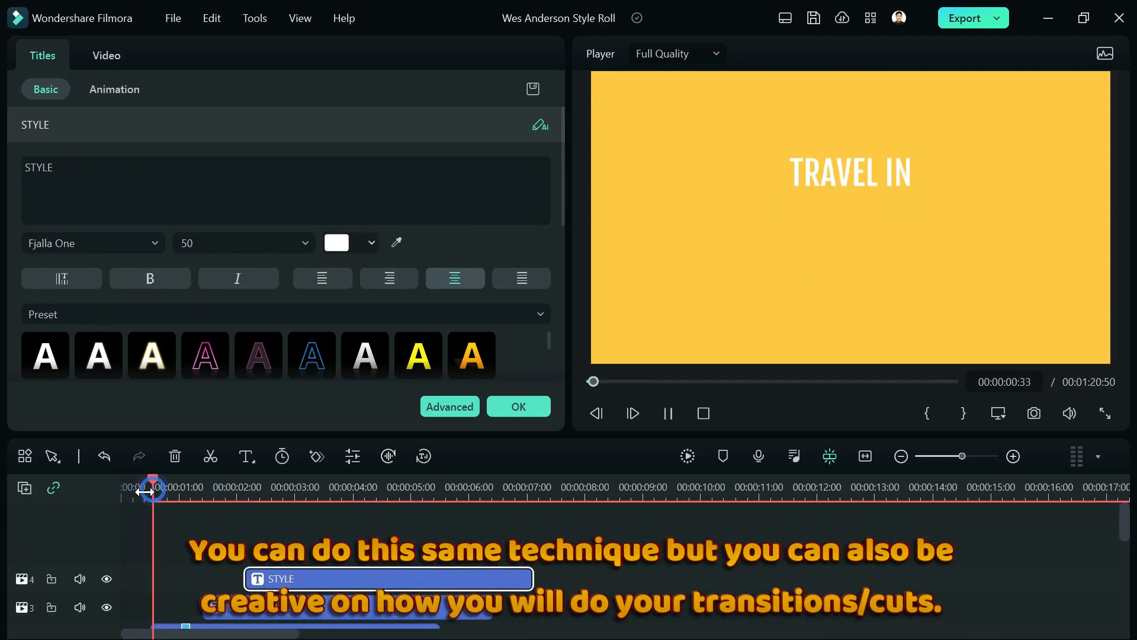
{"action": "left_click_drag", "start_coordinate": [532, 521], "coordinate": [370, 527]}
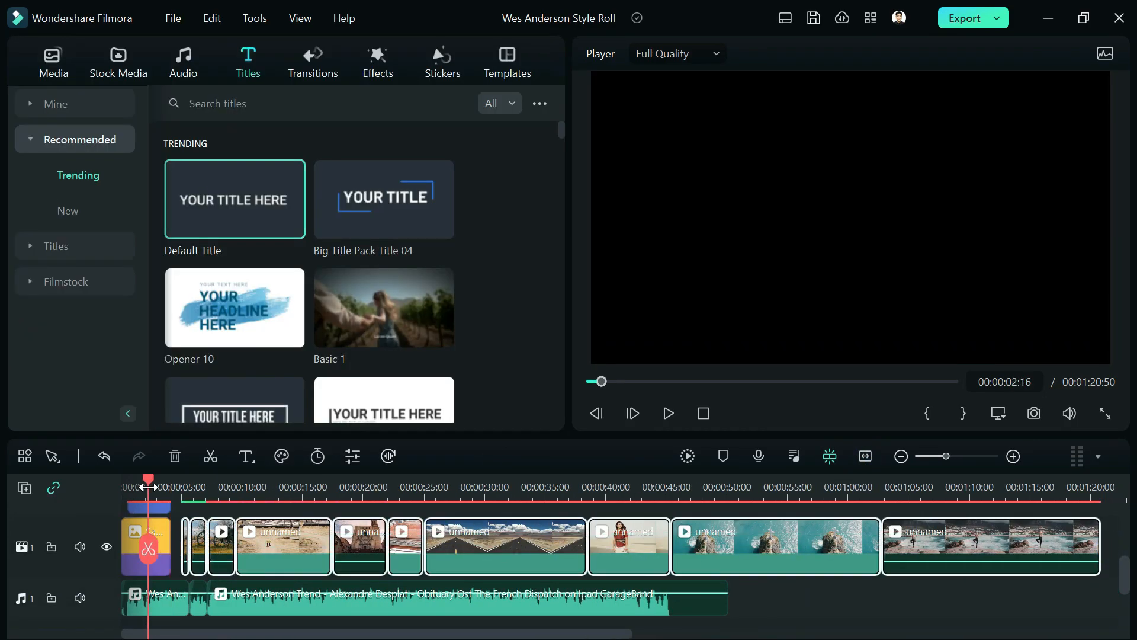
- Play the timeline from its start to check the title and clip cuts against the music
{"action": "left_click_drag", "start_coordinate": [139, 483], "coordinate": [82, 488]}
{"action": "key", "text": "space"}
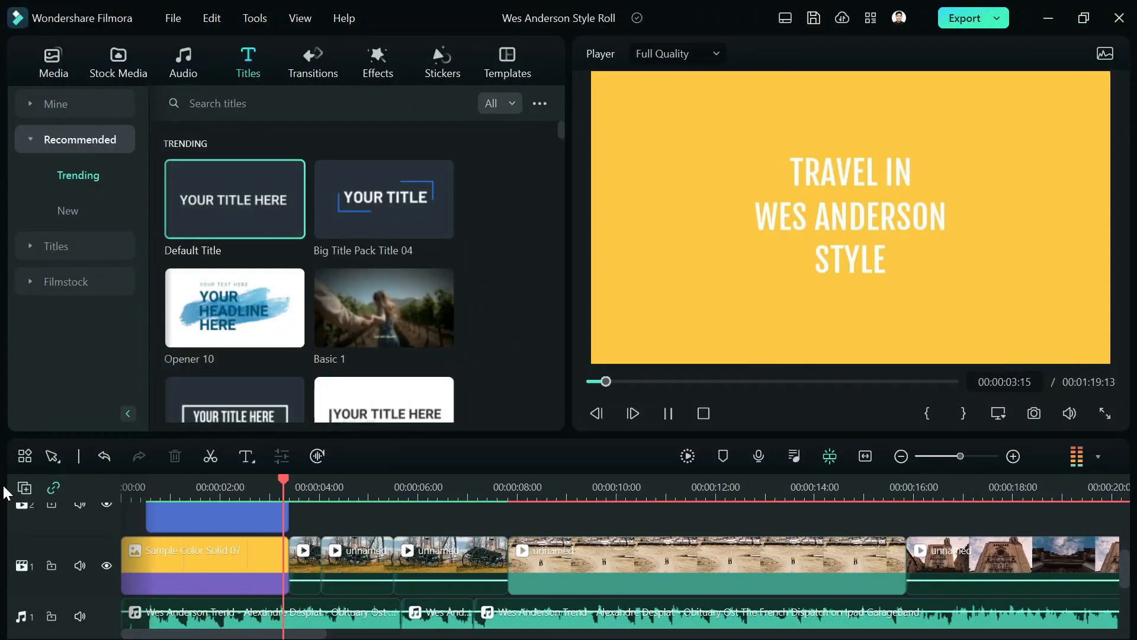
{"action": "key", "text": "space"}
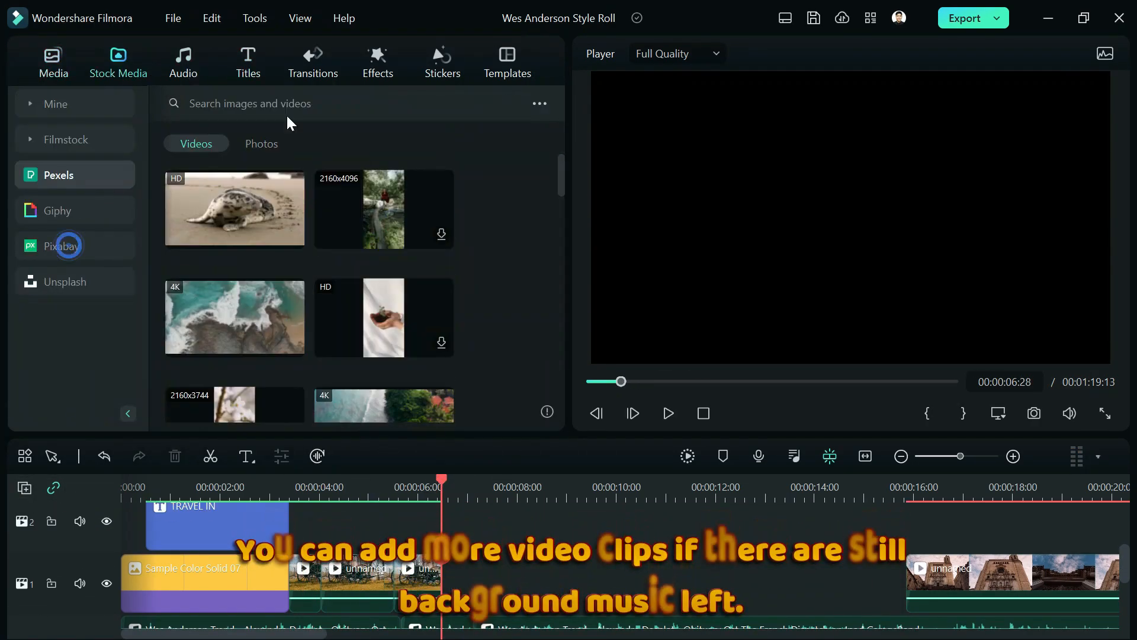
- Search the Pexels videos for old carriage and add the wooden door clip to the timeline
{"action": "type", "text": "old carriage"}
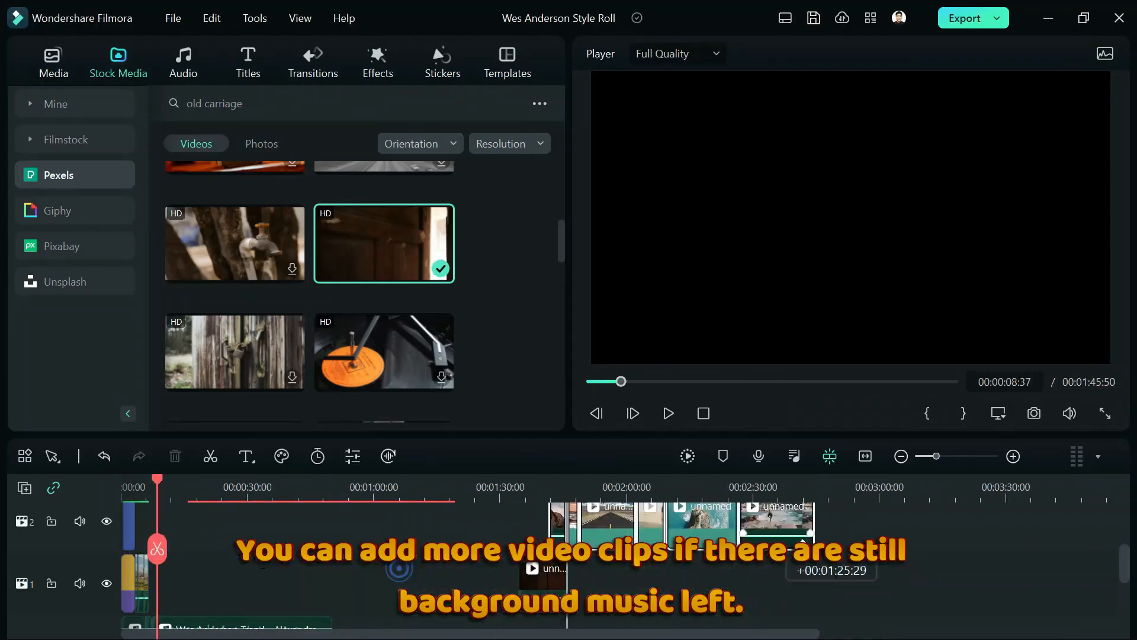